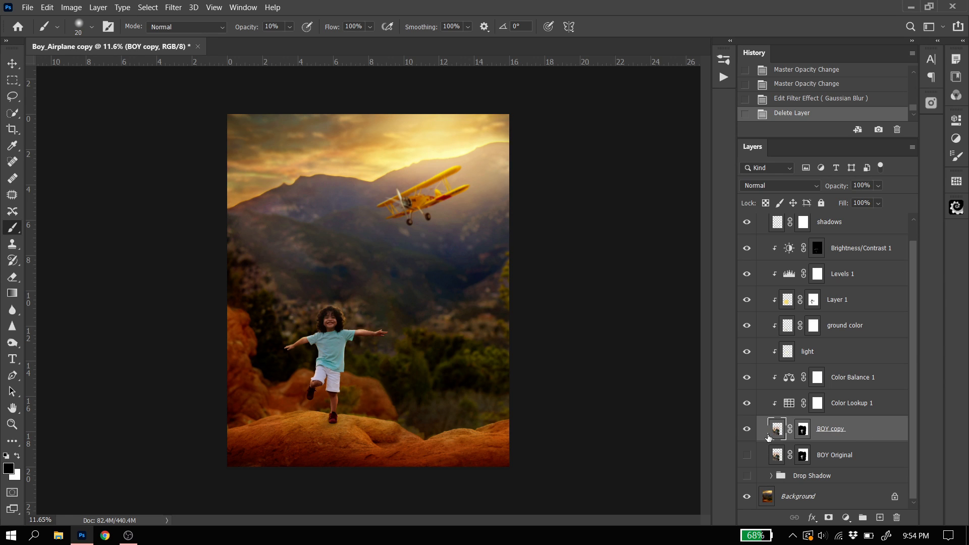
Add a black Drop Shadow effect with Normal blending and 100% opacity to the BOY copy layer
left_click(746, 429)
left_click(746, 430)
double_click(887, 431)
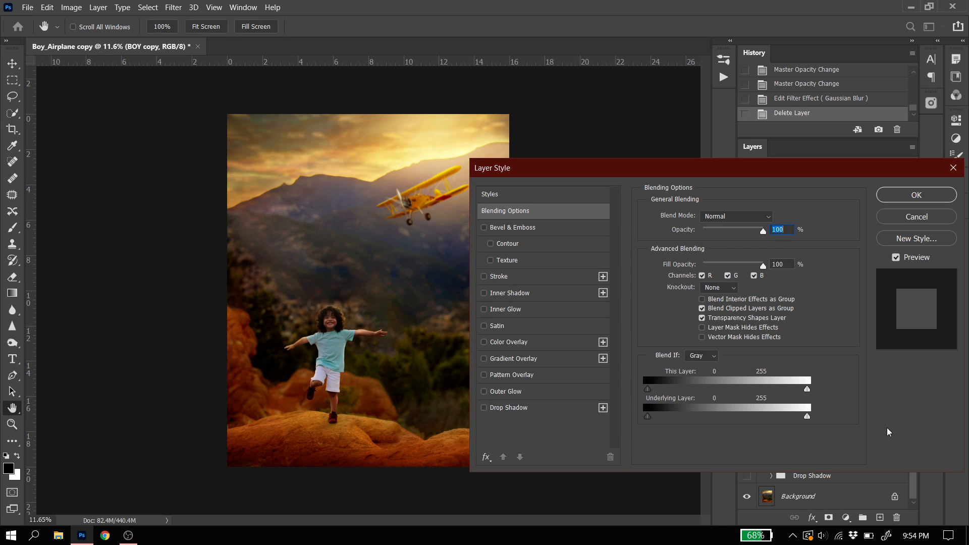
left_click(484, 408)
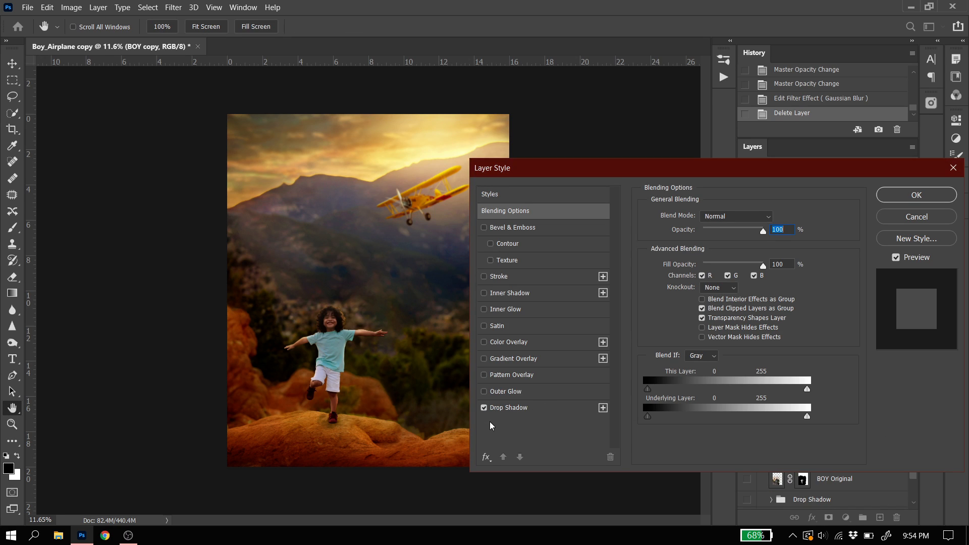
left_click(517, 408)
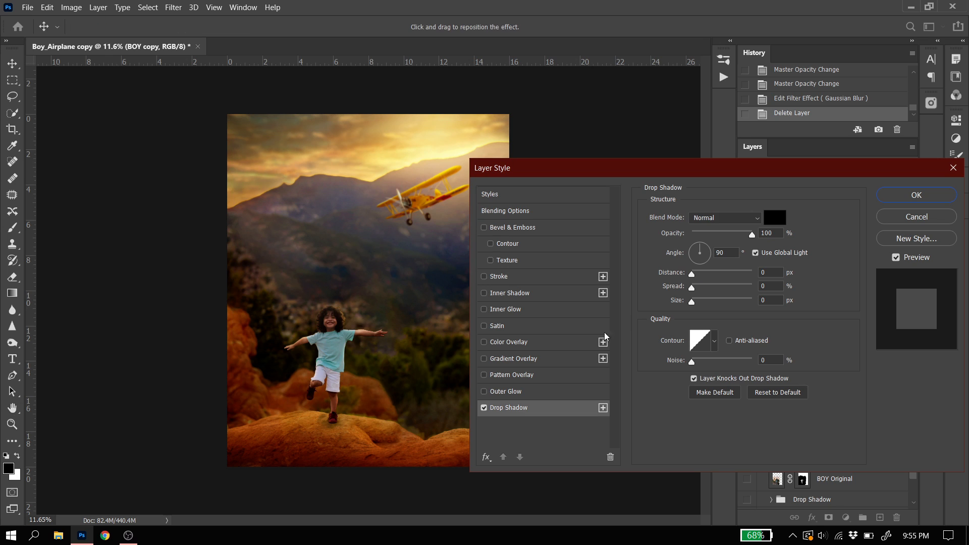
left_click(752, 235)
left_click(894, 195)
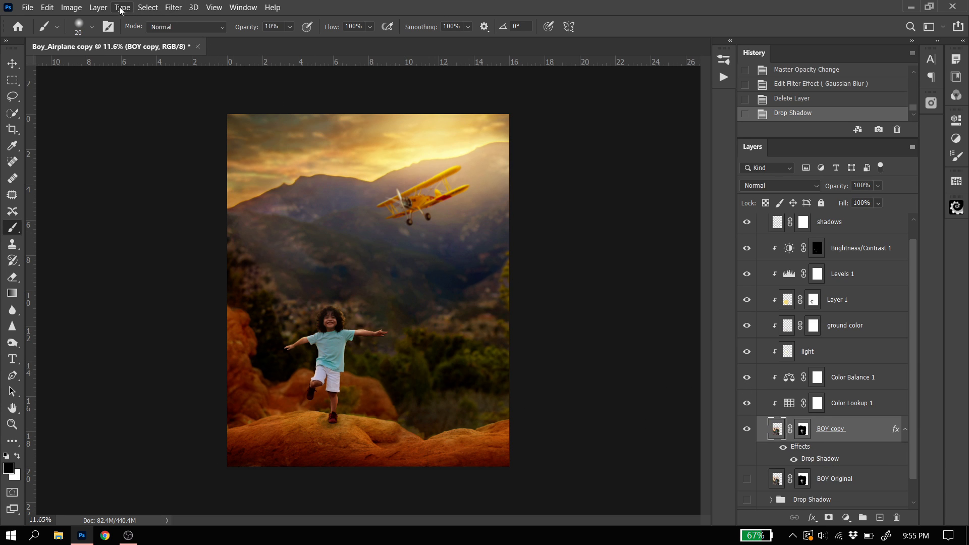
Separate the BOY copy layer's drop shadow effect into its own layer with Create Layer
left_click(102, 9)
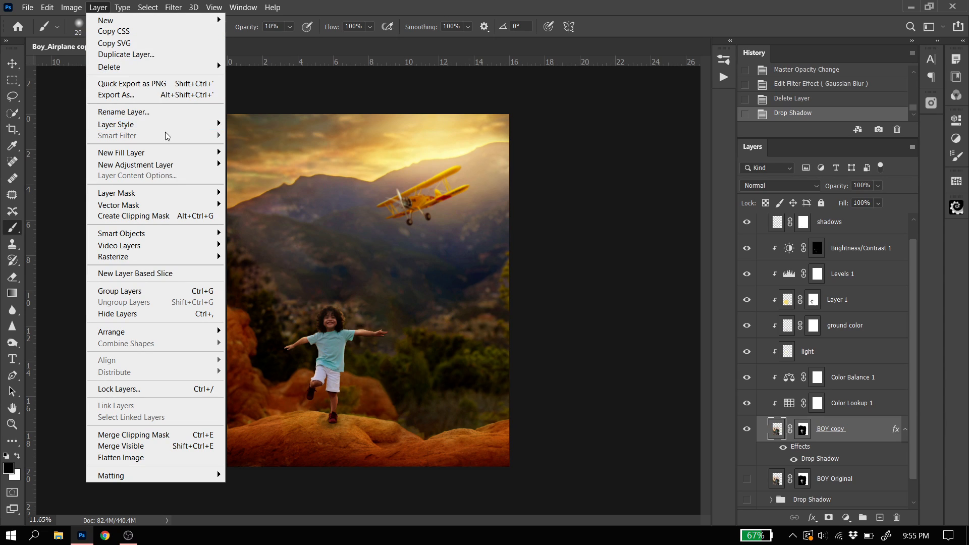
mouse_move(172, 130)
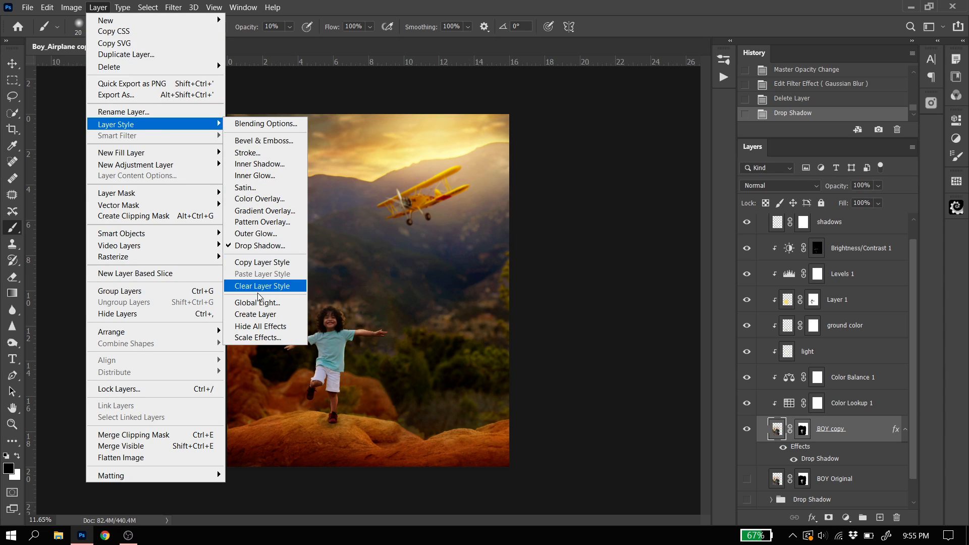
left_click(255, 314)
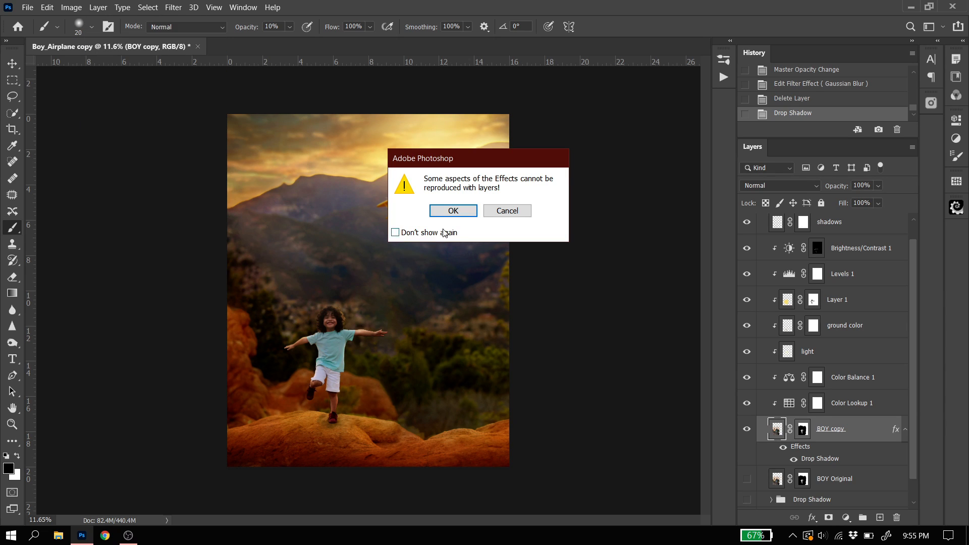
left_click(452, 211)
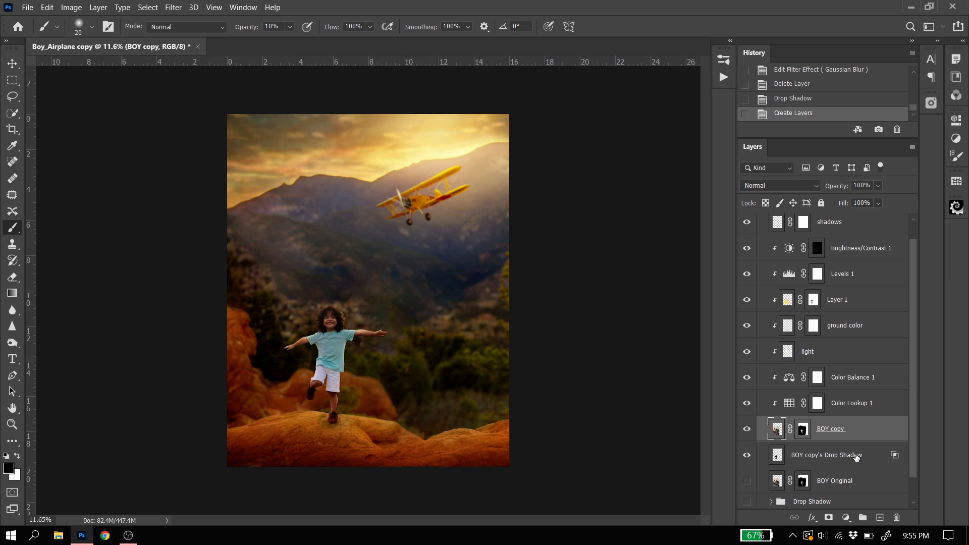
Hide and show the BOY copy layer to inspect the separated shadow silhouette beneath it
left_click(747, 428)
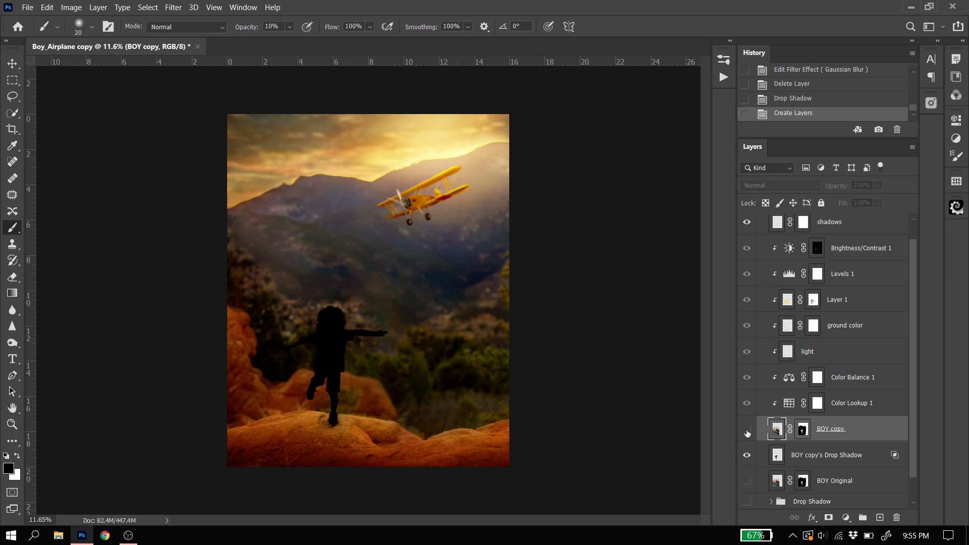
left_click(746, 428)
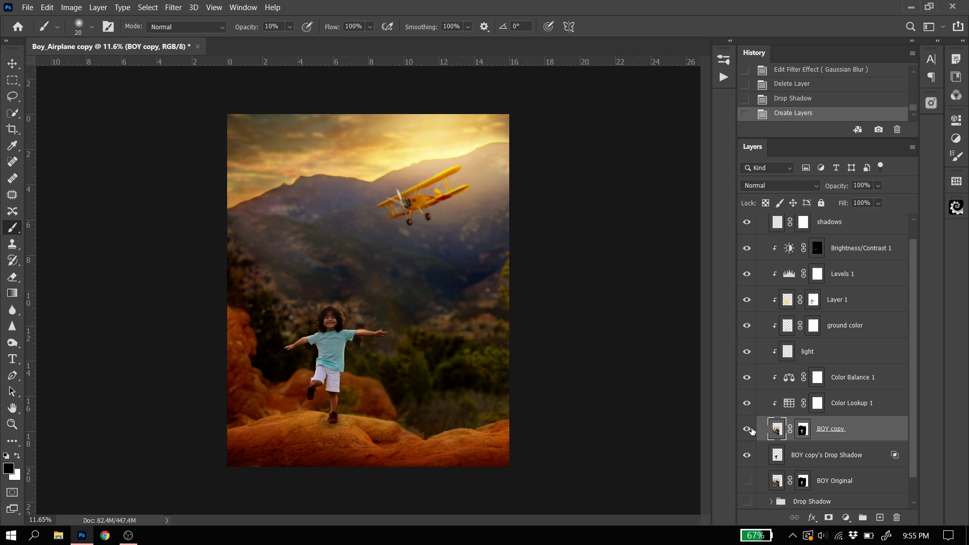
left_click(747, 429)
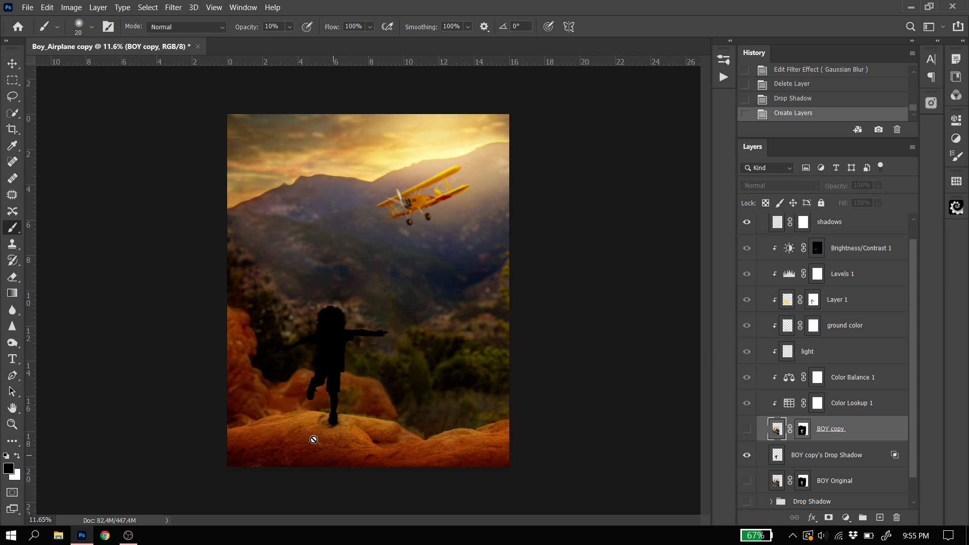
left_click(747, 429)
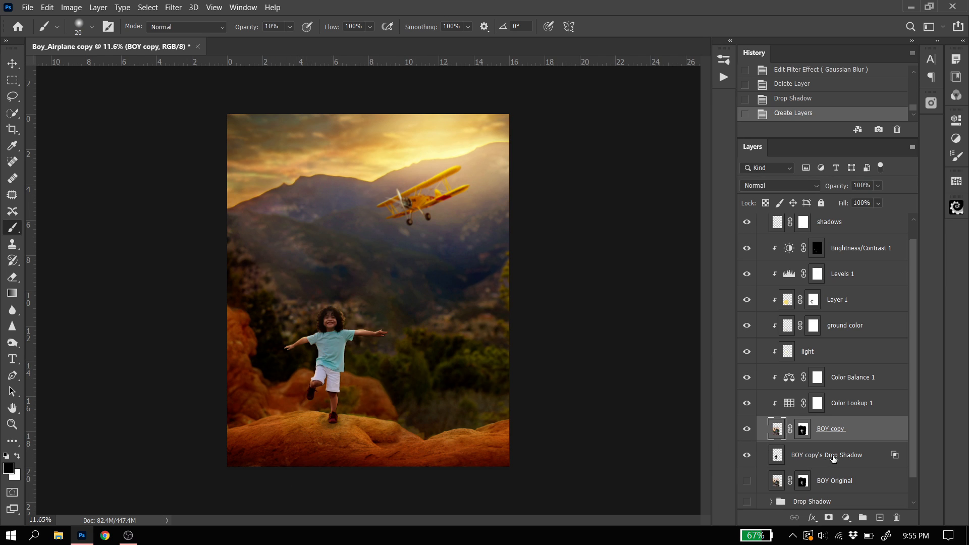
Distort the shadow layer down onto the rock from the boy's foot, to about -35% height and -37° horizontal skew
left_click(833, 456)
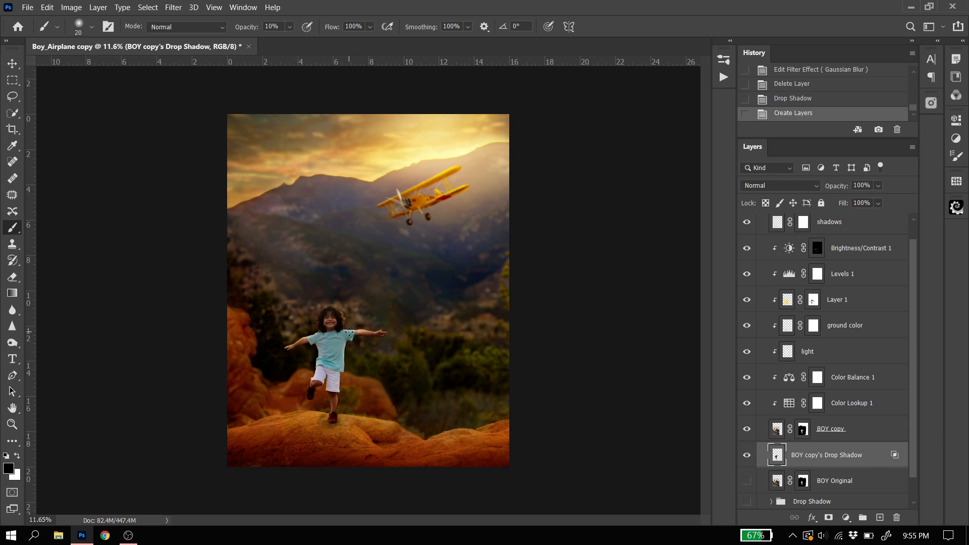
key("ctrl+t")
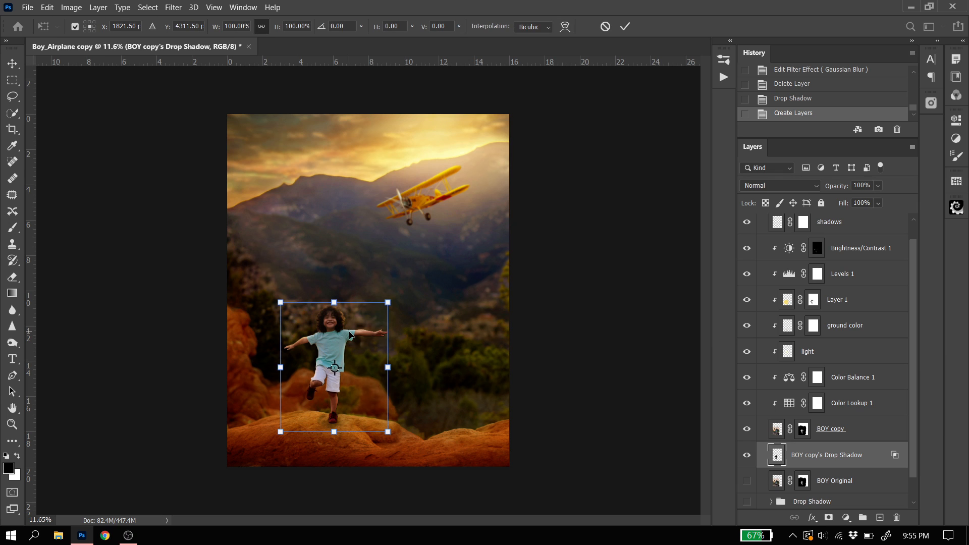
scroll(263, 456, "up", 4)
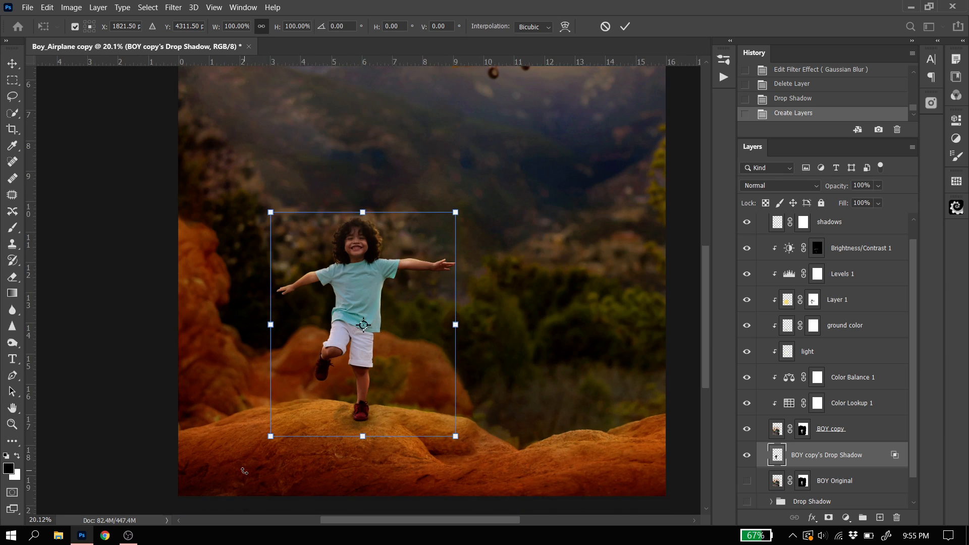
right_click(410, 345)
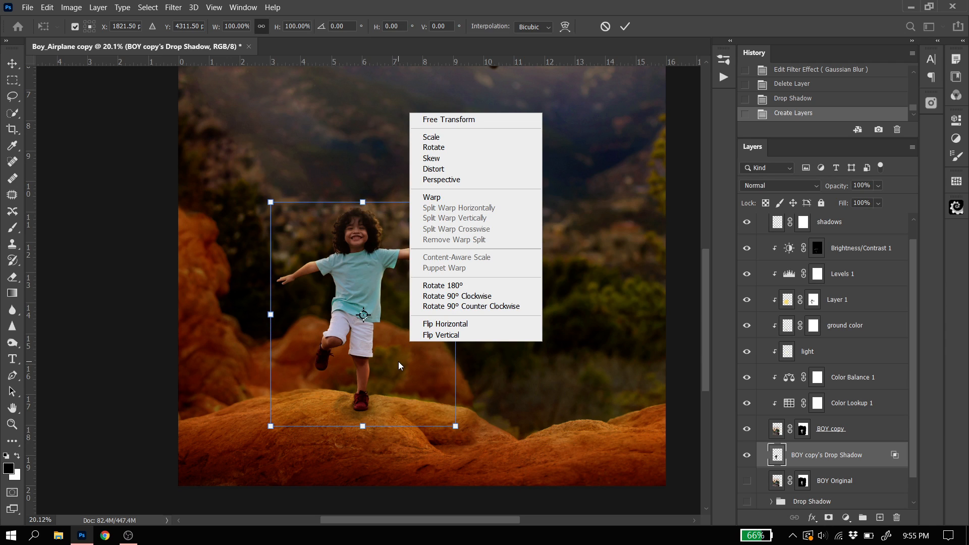
left_click(436, 169)
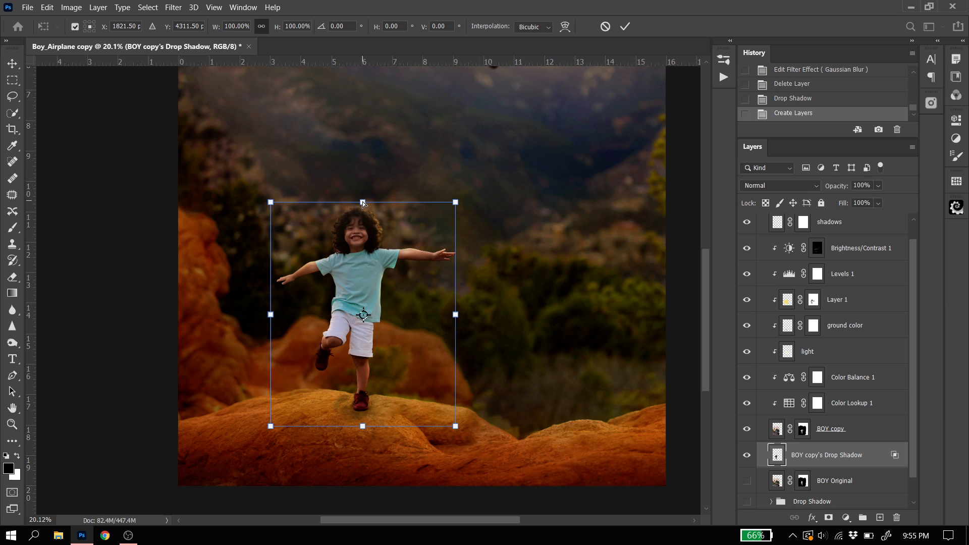
left_click_drag(363, 204, 478, 363)
left_click_drag(291, 280, 304, 504)
left_click_drag(380, 459, 382, 435)
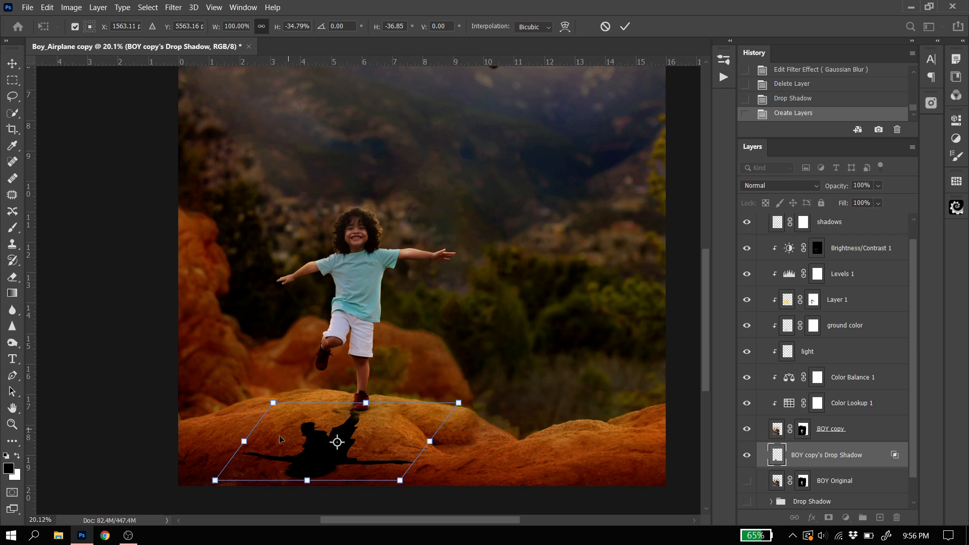
Warp the shadow to the rock's curve by pulling in its two left corners and lowering its upper-right corner
right_click(368, 431)
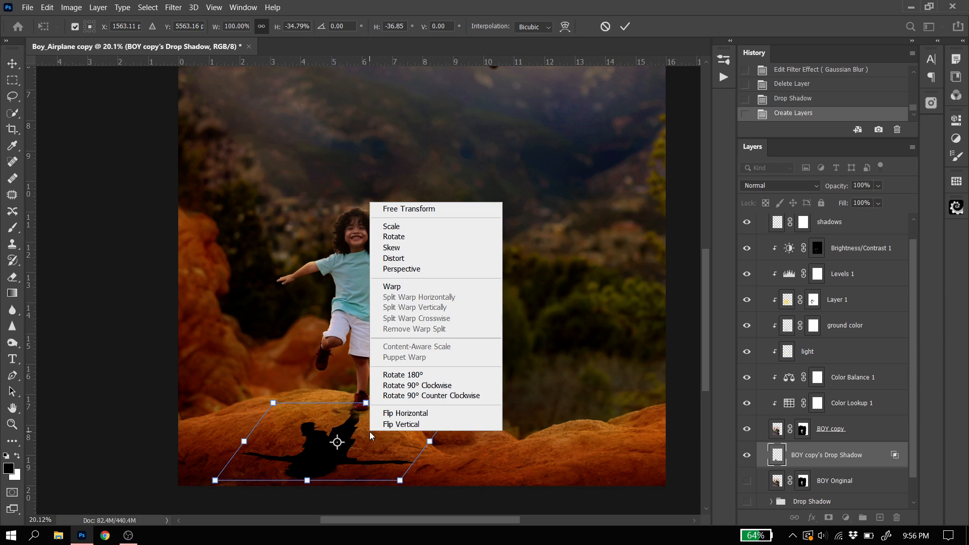
left_click(398, 286)
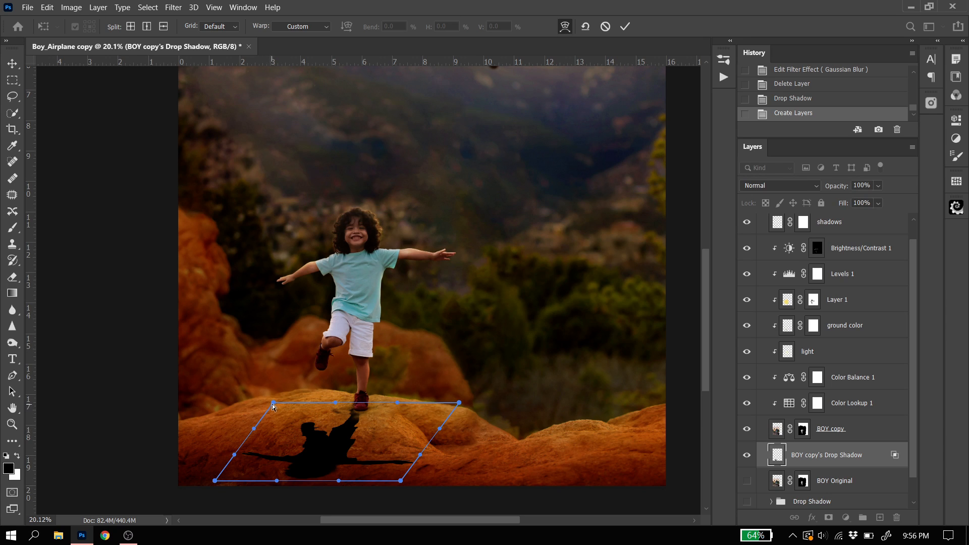
left_click_drag(272, 402, 276, 412)
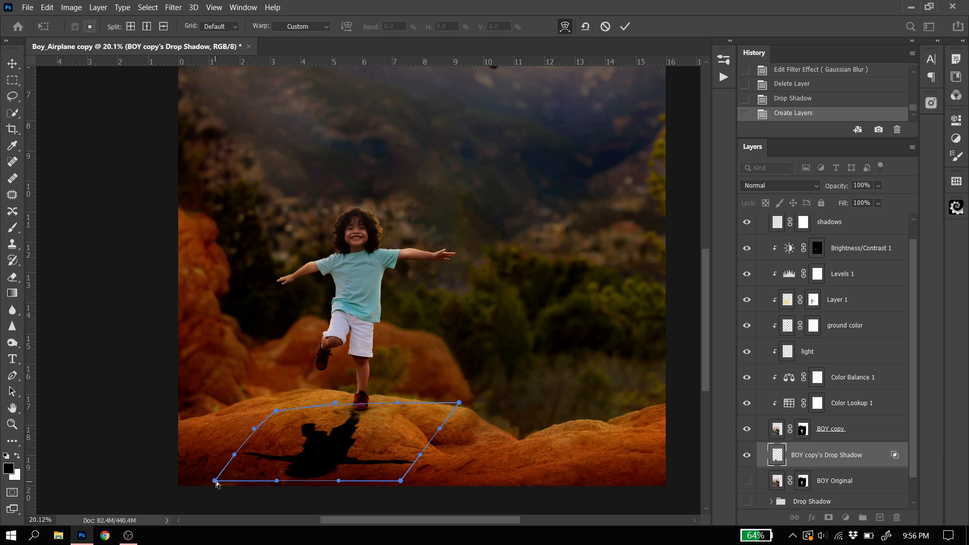
left_click_drag(218, 483, 231, 490)
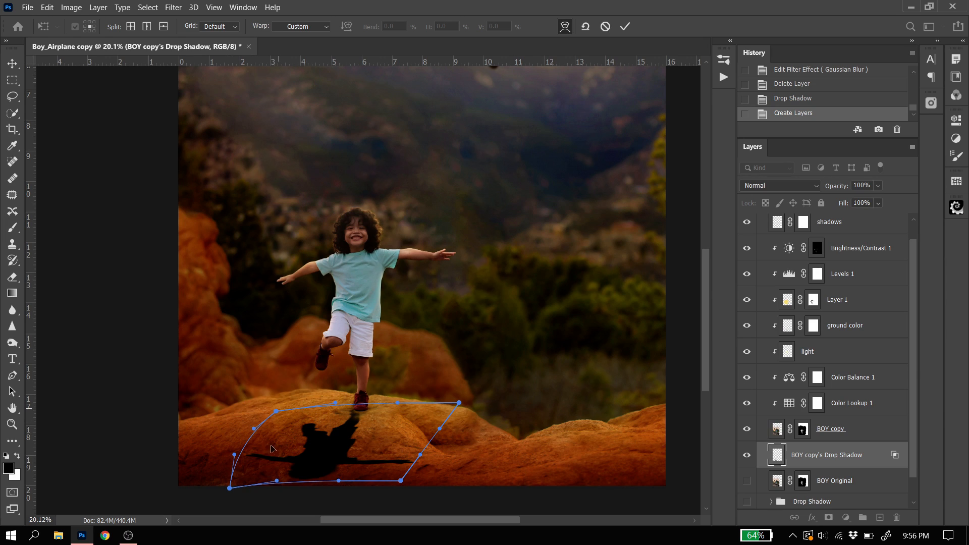
left_click_drag(459, 403, 439, 440)
left_click_drag(348, 446, 345, 442)
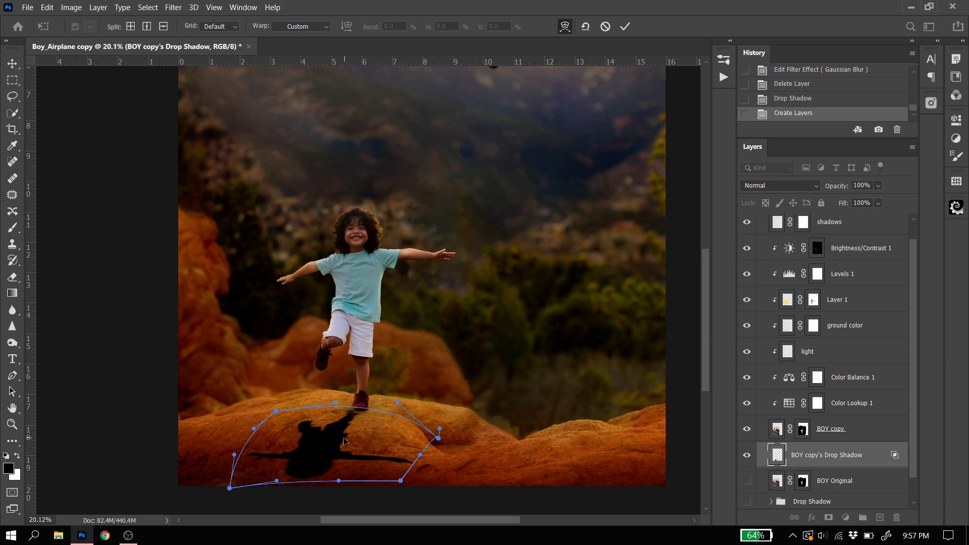
Refine the warp by pulling the shadow's right side inward and adjusting its left corners, and apply the transform
left_click_drag(420, 457, 336, 488)
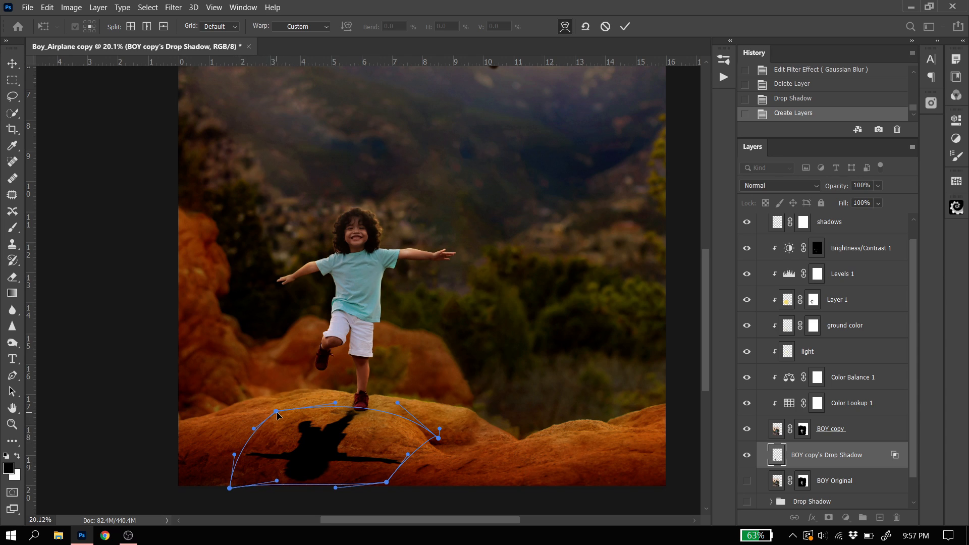
left_click_drag(277, 414, 280, 416)
left_click_drag(230, 491, 236, 497)
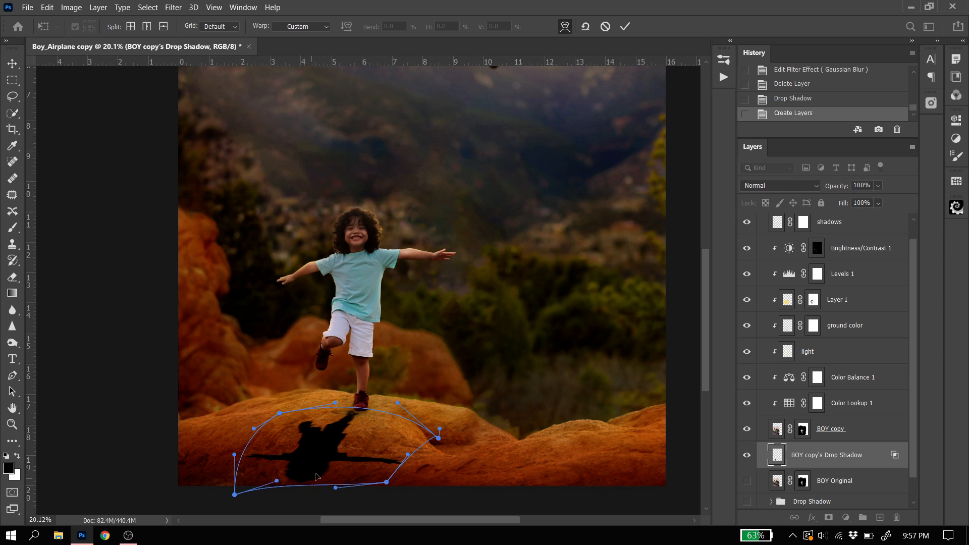
mouse_move(372, 451)
left_mouse_down()
mouse_move(361, 453)
mouse_move(397, 455)
mouse_move(360, 452)
mouse_move(404, 455)
mouse_move(361, 452)
left_mouse_up()
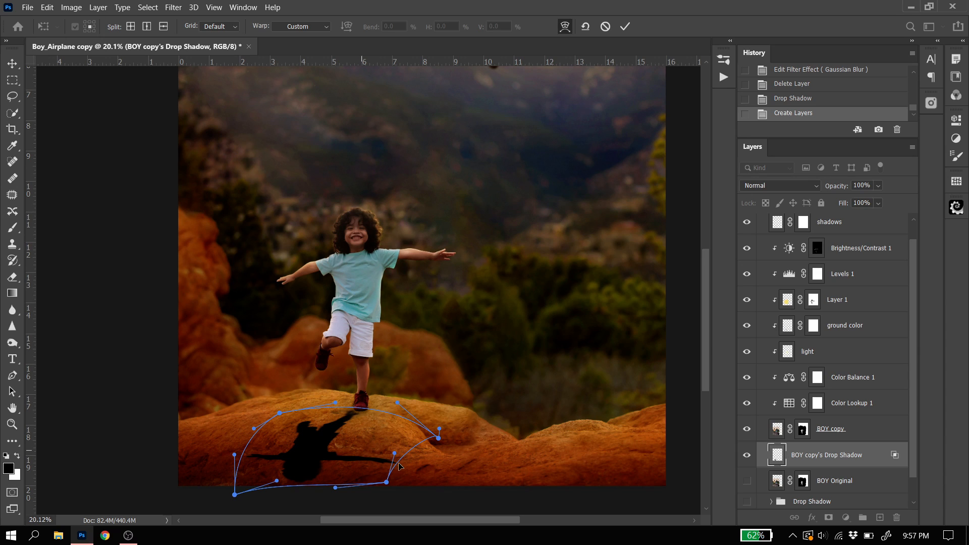
left_click_drag(396, 465, 382, 483)
left_click_drag(438, 441, 414, 429)
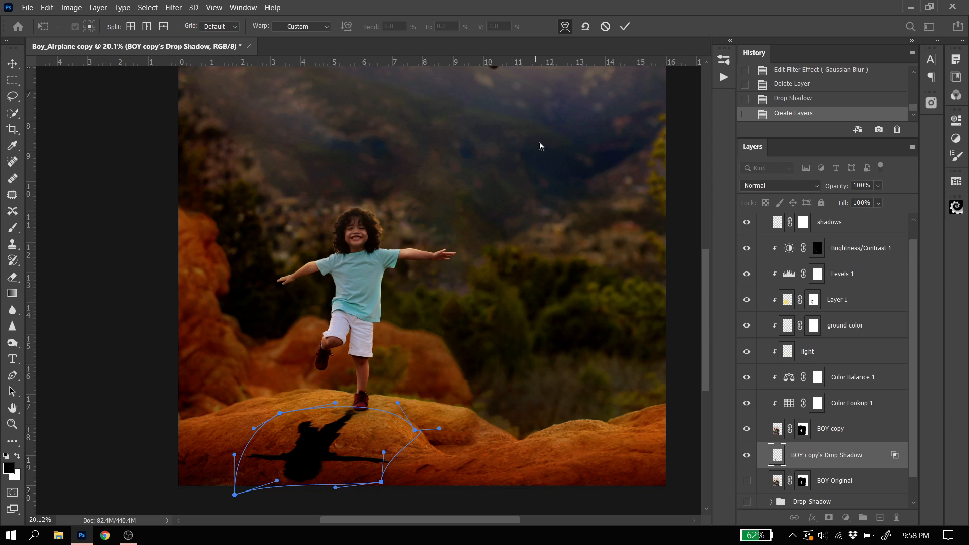
left_click(624, 29)
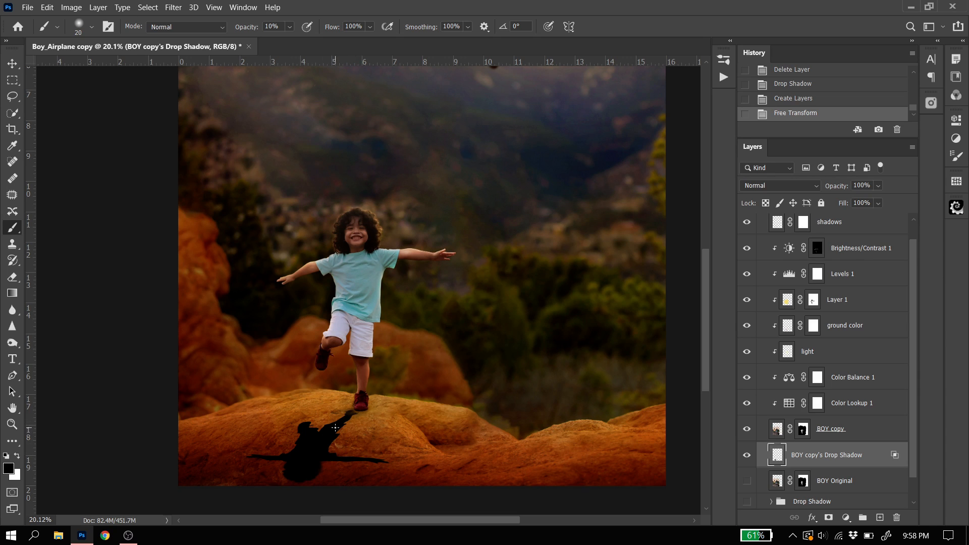
Convert the shadow layer to a smart object and apply a Gaussian Blur with a 20.8-pixel radius
right_click(854, 456)
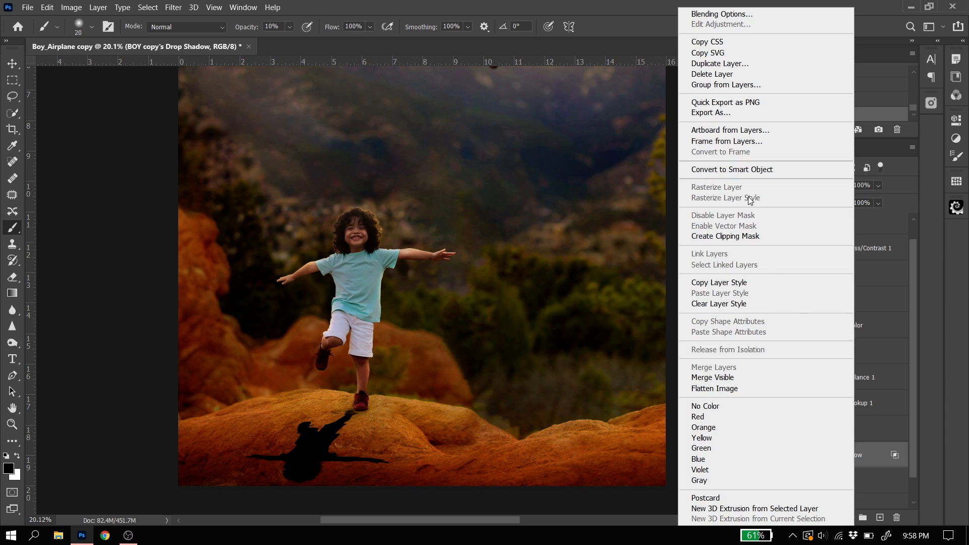
left_click(741, 171)
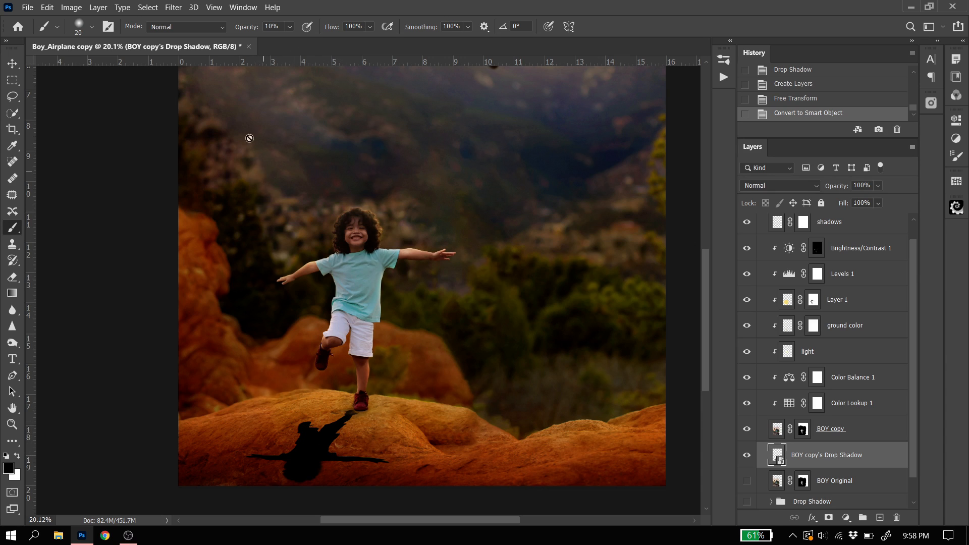
left_click(173, 7)
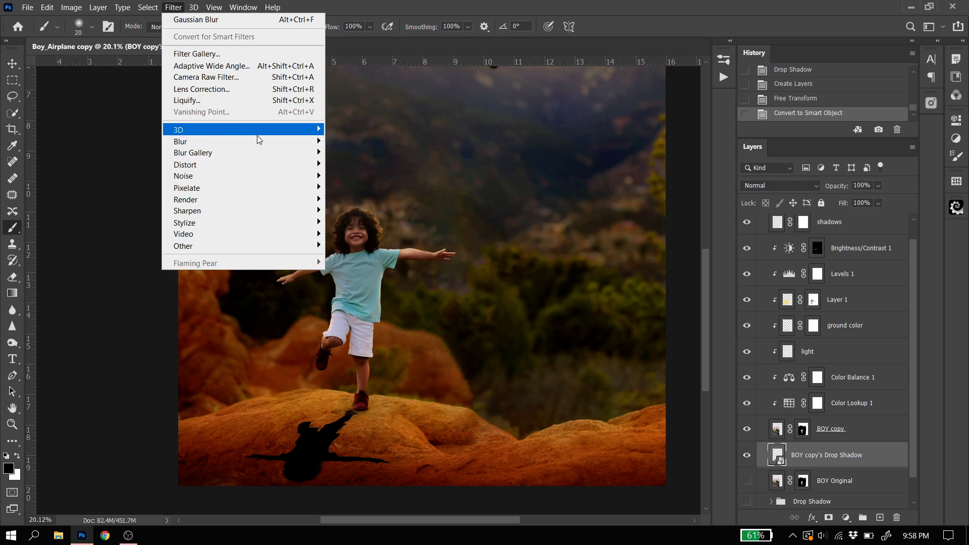
mouse_move(286, 147)
left_click(353, 188)
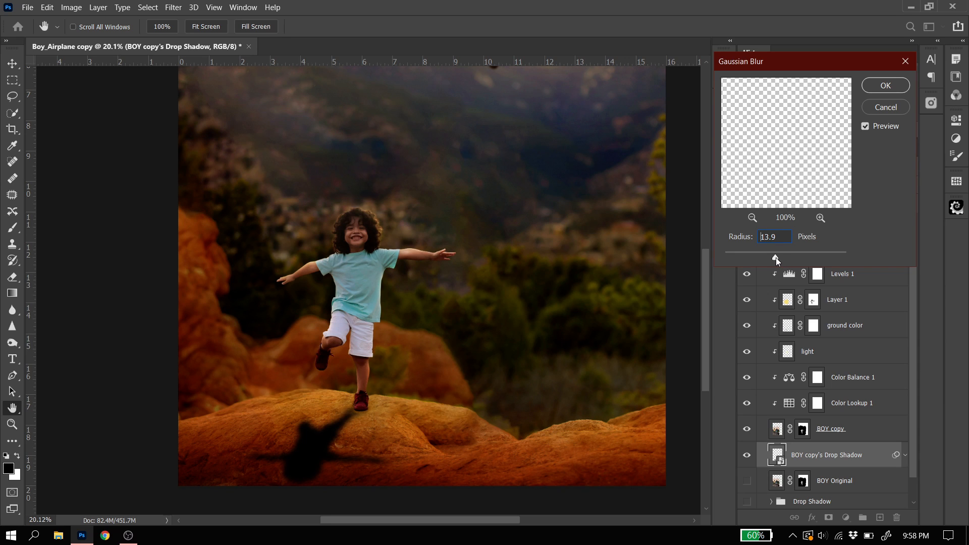
left_click_drag(776, 257, 776, 258)
left_click(779, 259)
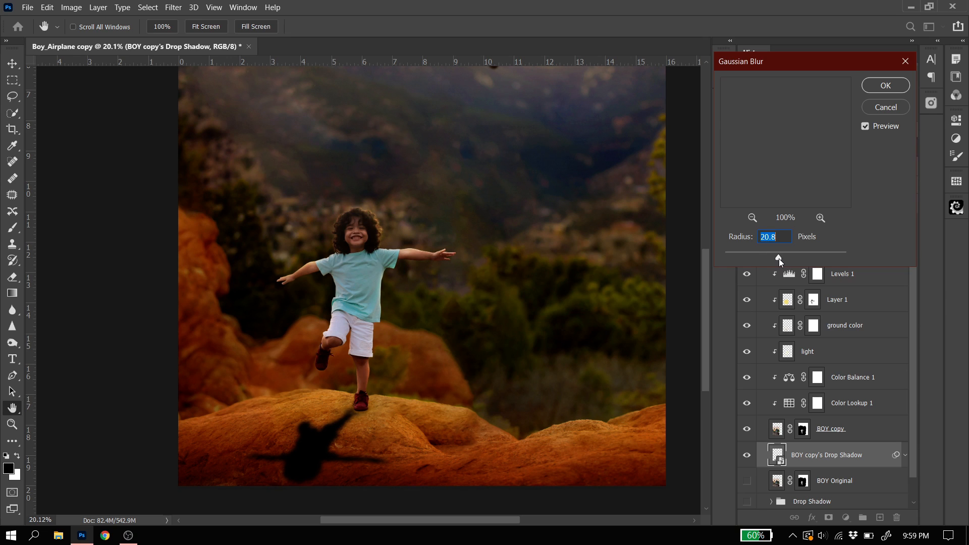
left_click(884, 88)
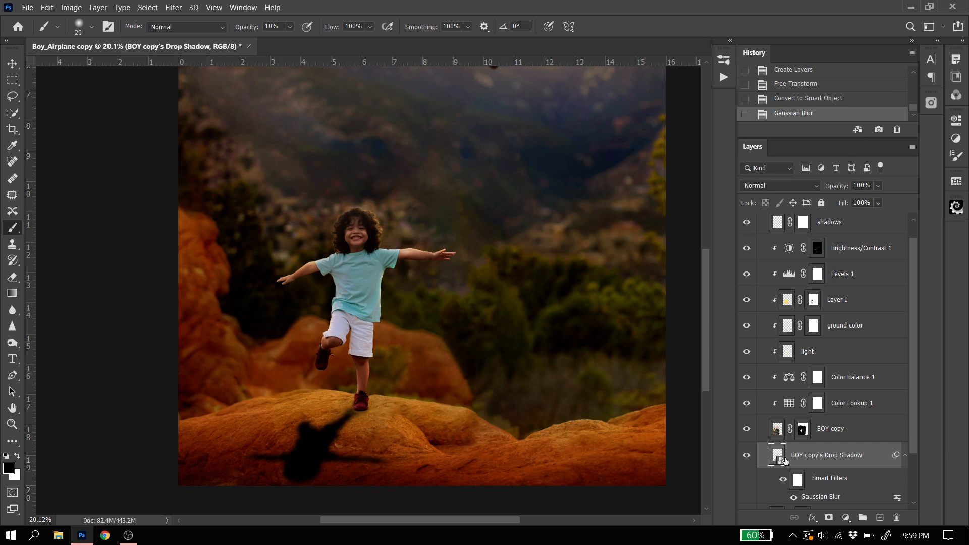
Reopen the shadow layer's Gaussian Blur smart filter to review its settings, and close it without changes
scroll(822, 454, "down", 1)
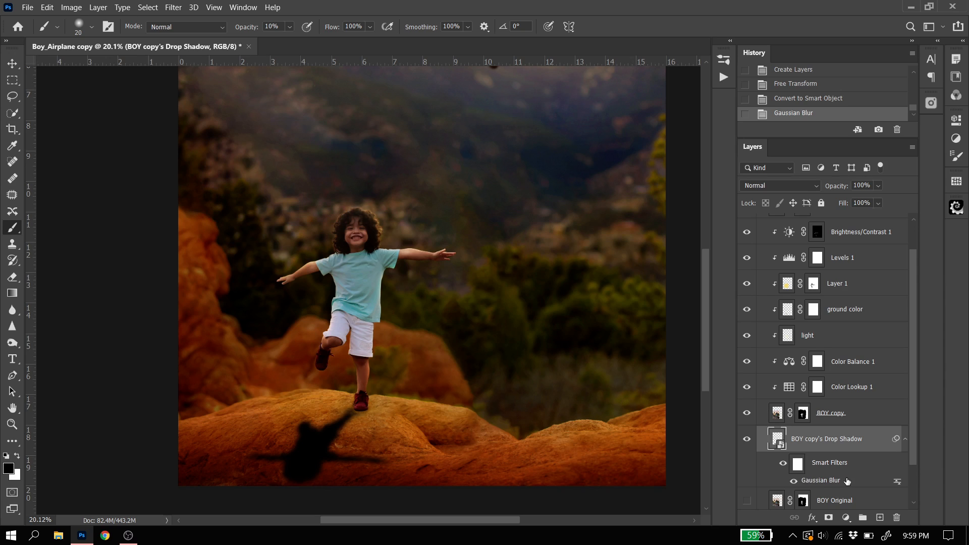
double_click(822, 481)
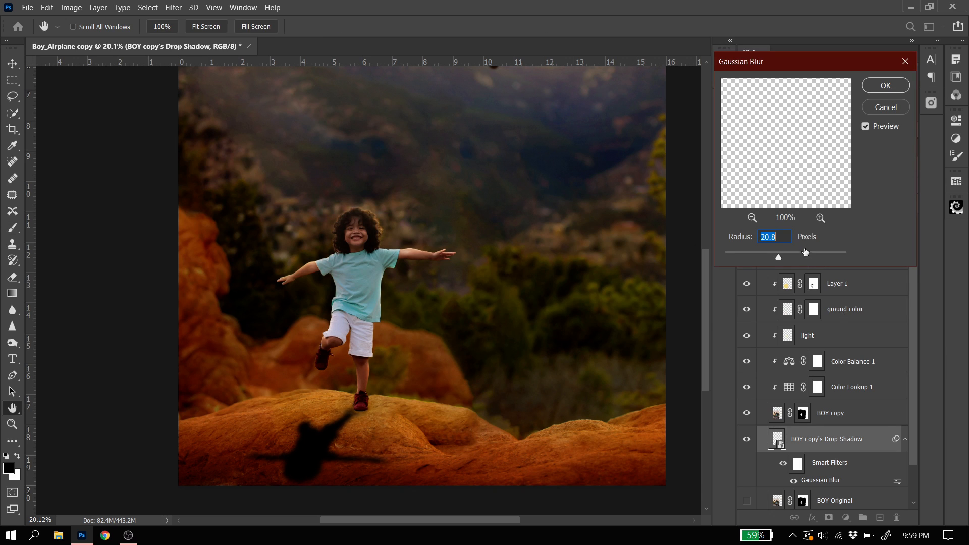
left_click(891, 112)
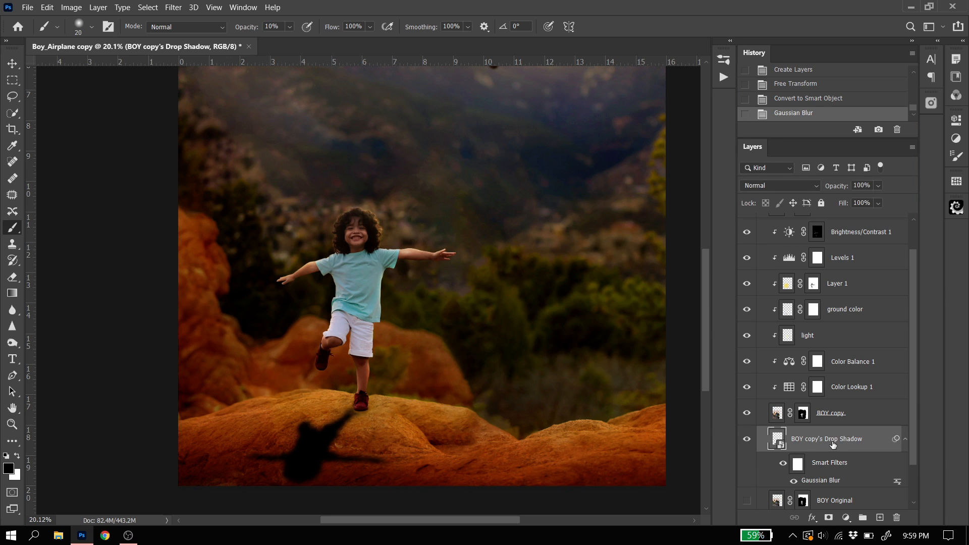
Lower the boy's drop shadow layer opacity to 54% and add a layer mask to it
left_click(877, 186)
left_click_drag(876, 202, 872, 203)
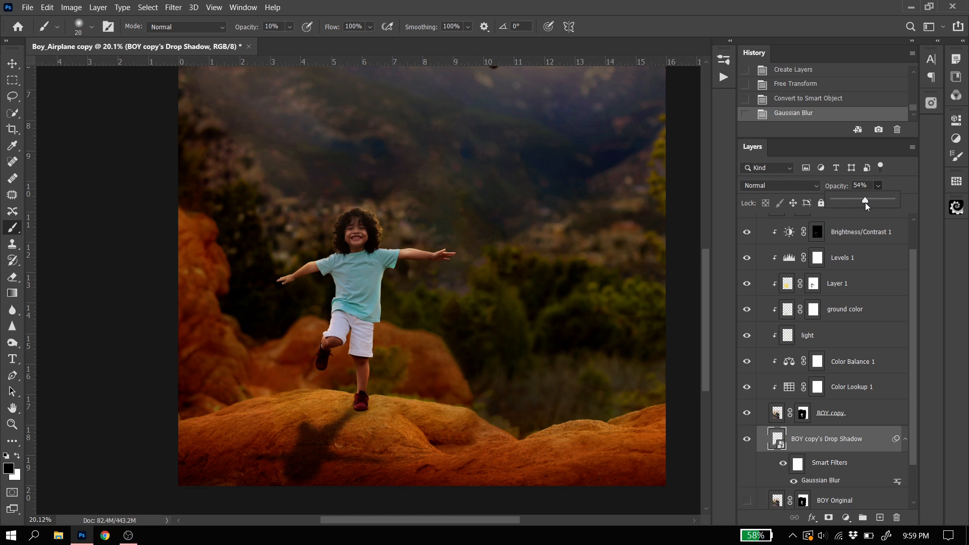
left_click_drag(864, 202, 865, 202)
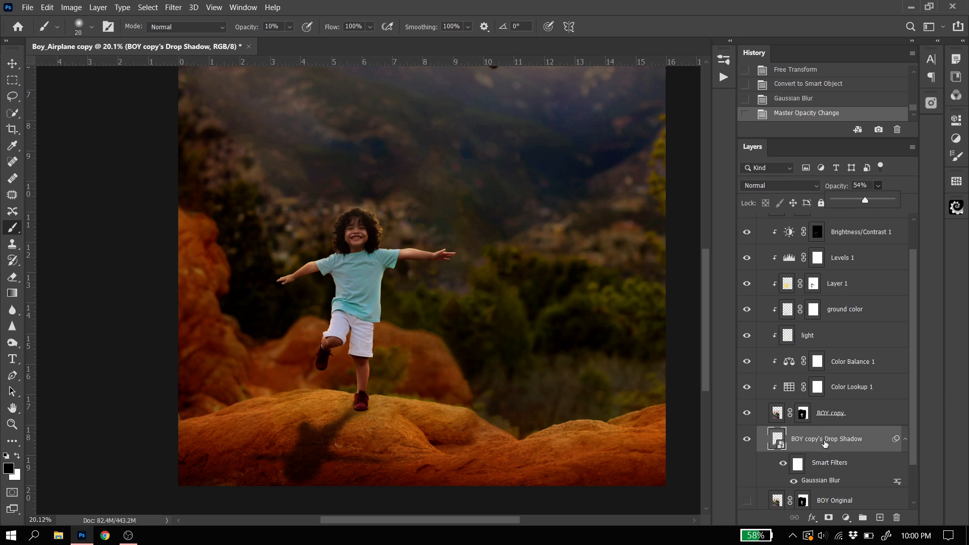
left_click(828, 517)
left_click(828, 518)
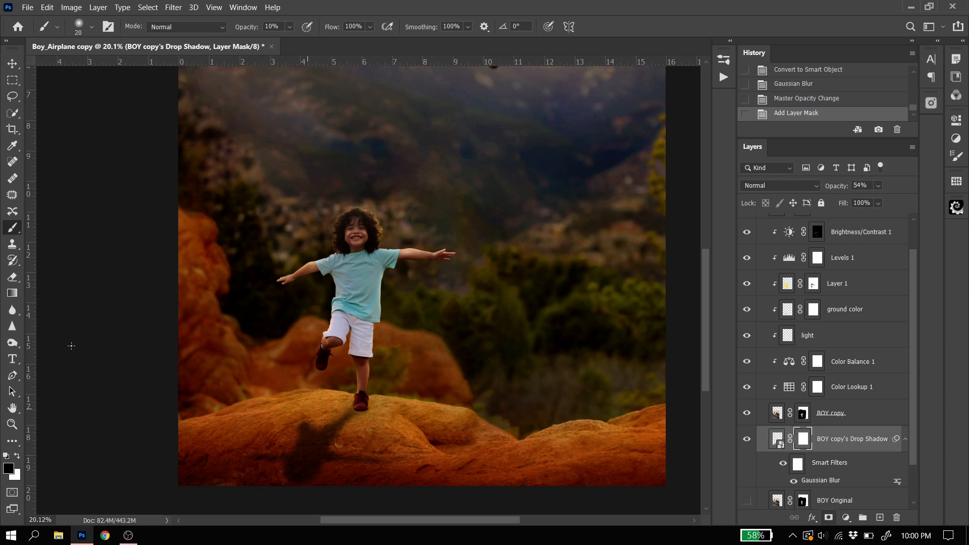
Fade the far end of the shadow on its mask with repeated black-to-transparent linear gradients at 20% opacity, pulled diagonally toward the boy's foot
left_click(13, 296)
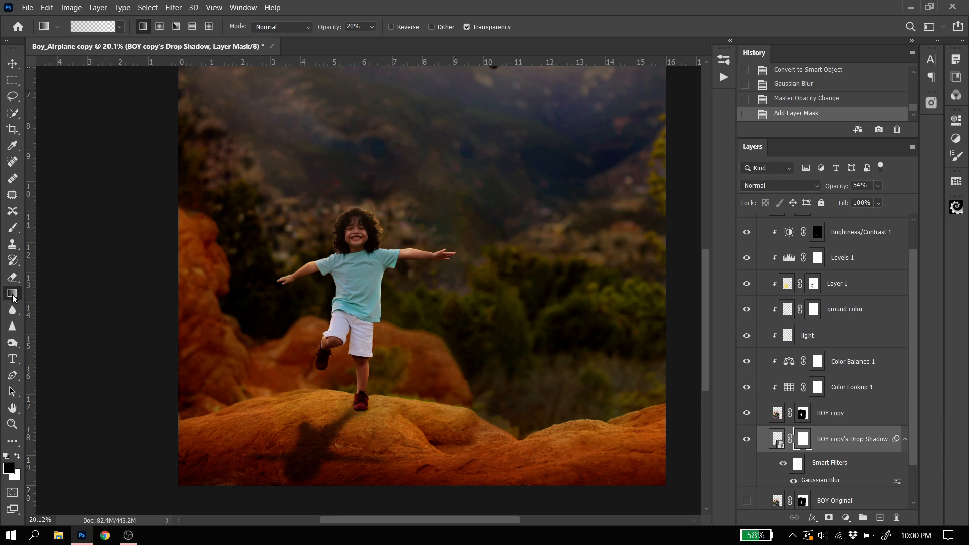
left_click(120, 28)
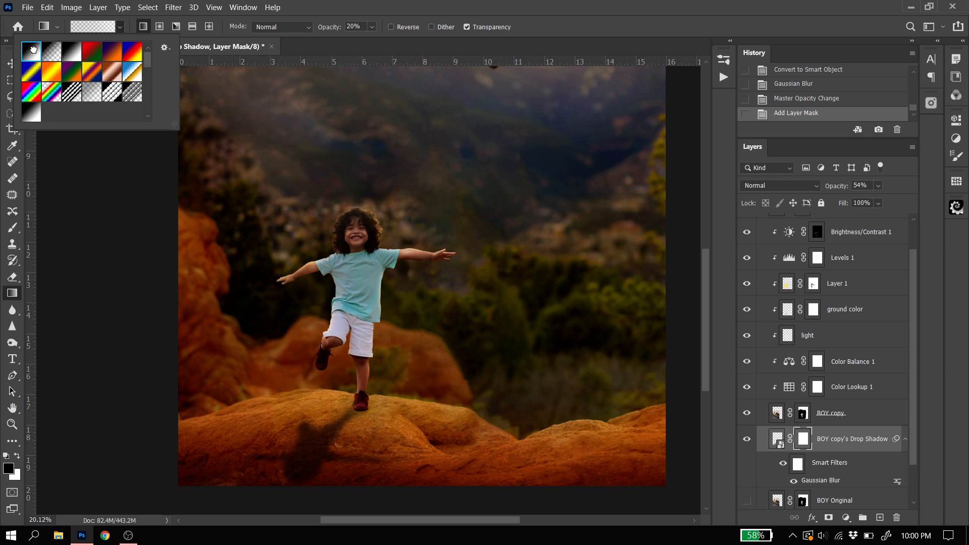
left_click(116, 27)
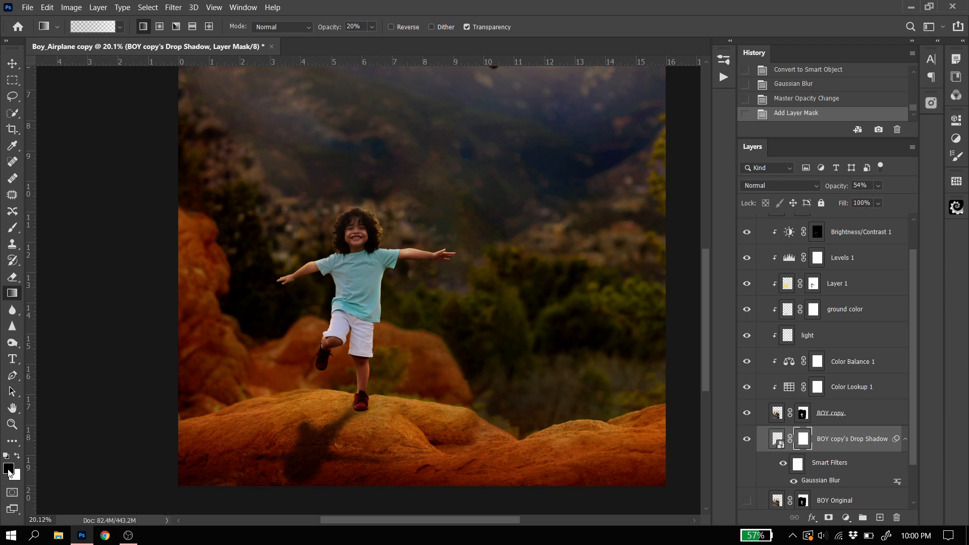
scroll(310, 432, "down", 2)
scroll(310, 432, "down", 1)
left_click_drag(247, 499, 348, 348)
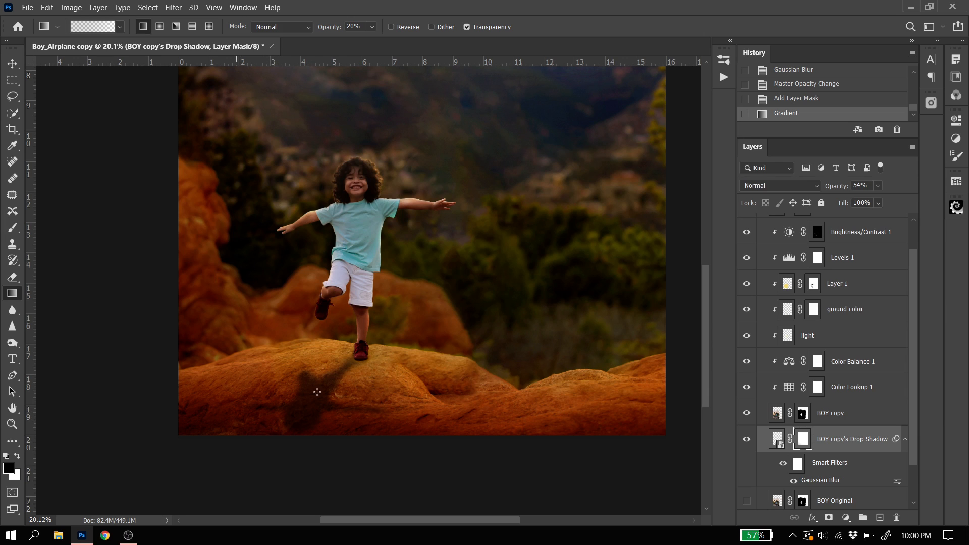
left_click_drag(240, 482, 342, 333)
left_click_drag(273, 487, 329, 384)
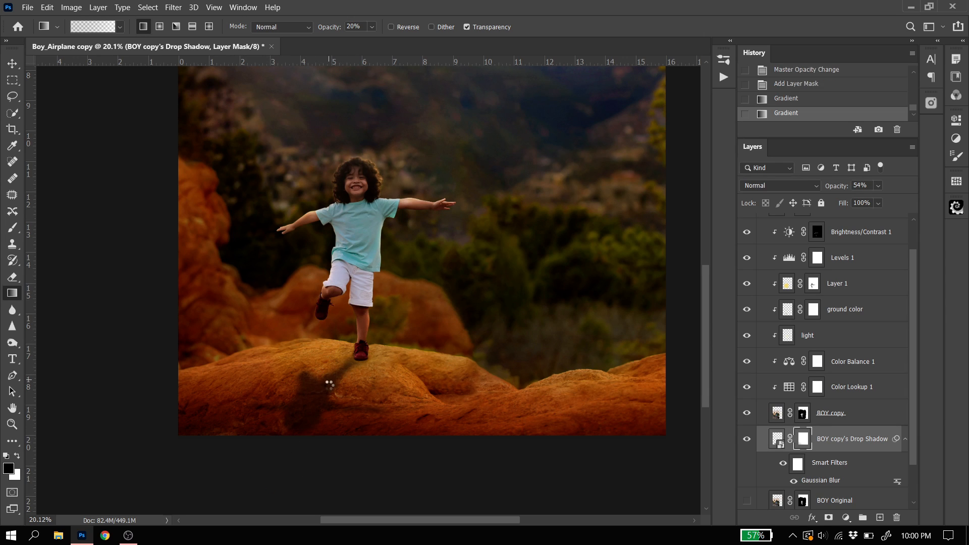
left_click_drag(249, 489, 350, 343)
left_click_drag(290, 473, 329, 374)
left_click_drag(276, 473, 337, 361)
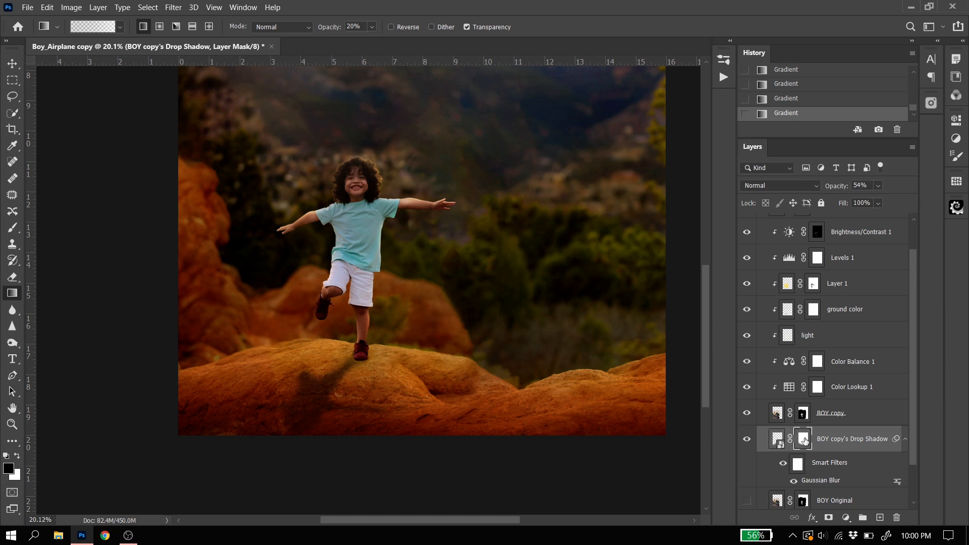
left_click_drag(274, 465, 356, 330)
left_click_drag(277, 480, 353, 355)
left_click_drag(261, 457, 333, 351)
left_click_drag(261, 486, 360, 330)
left_click_drag(276, 495, 339, 374)
left_click_drag(259, 466, 360, 314)
left_click_drag(229, 477, 346, 356)
left_click_drag(273, 481, 369, 325)
Reduce the shadow layer's opacity to 41% and check the shadow against the whole composition and up close
left_click(878, 186)
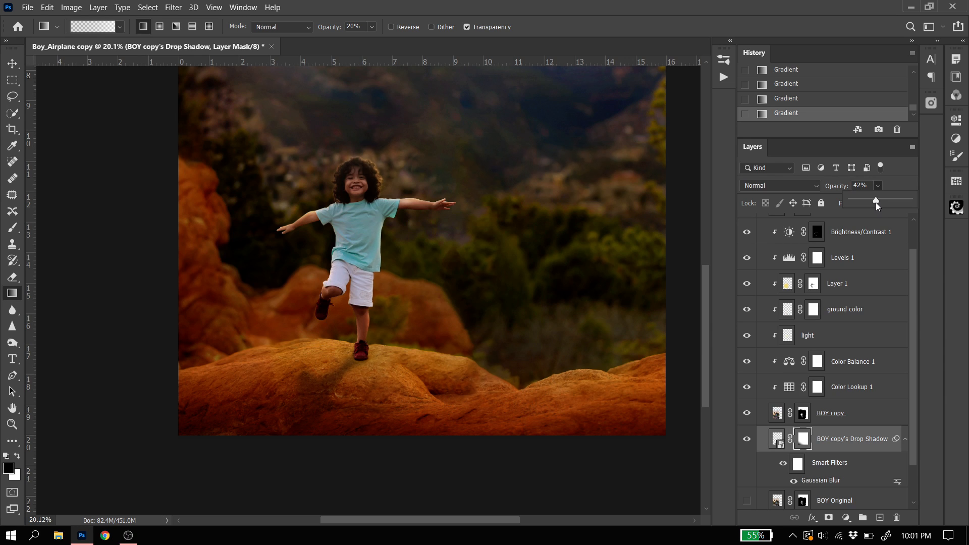
left_click_drag(874, 201, 875, 201)
scroll(369, 426, "down", 4)
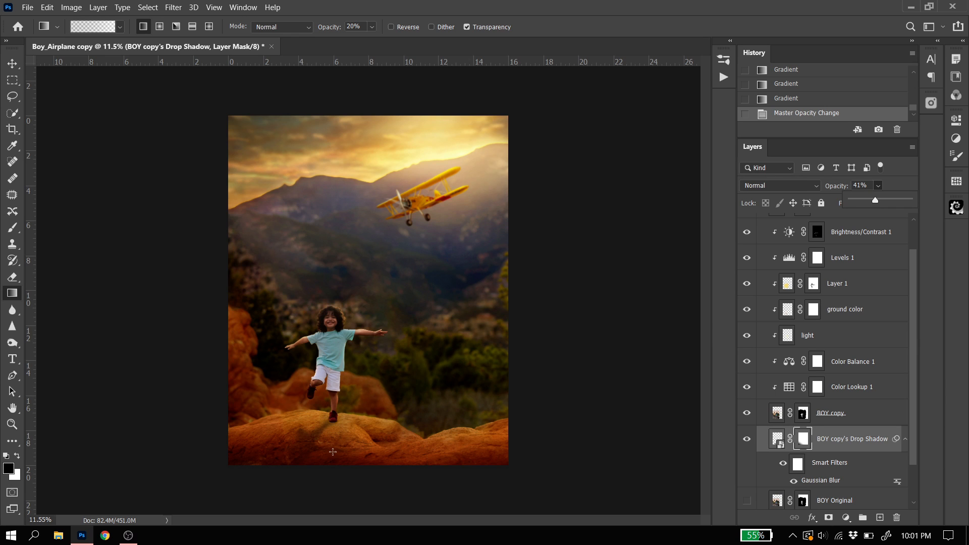
scroll(264, 471, "up", 2)
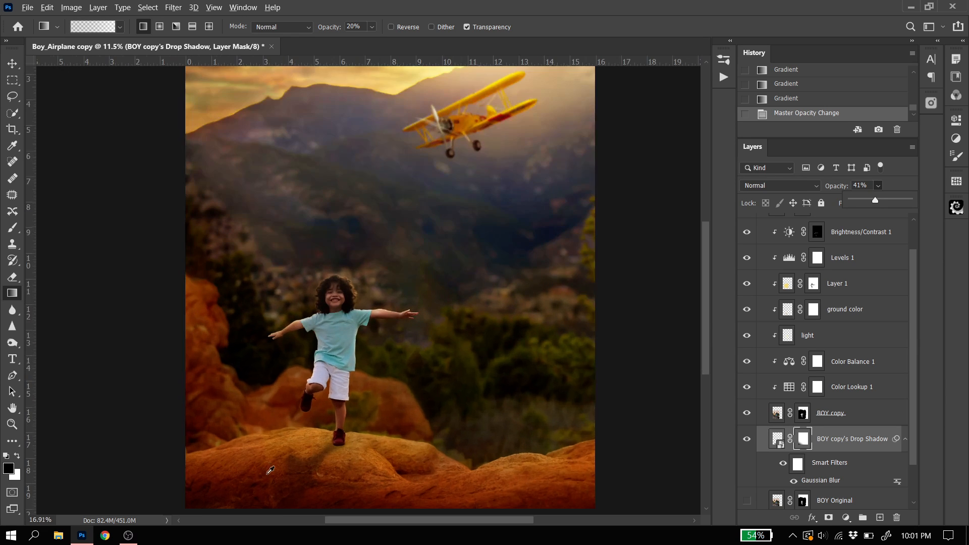
scroll(266, 475, "up", 1)
scroll(277, 470, "up", 1)
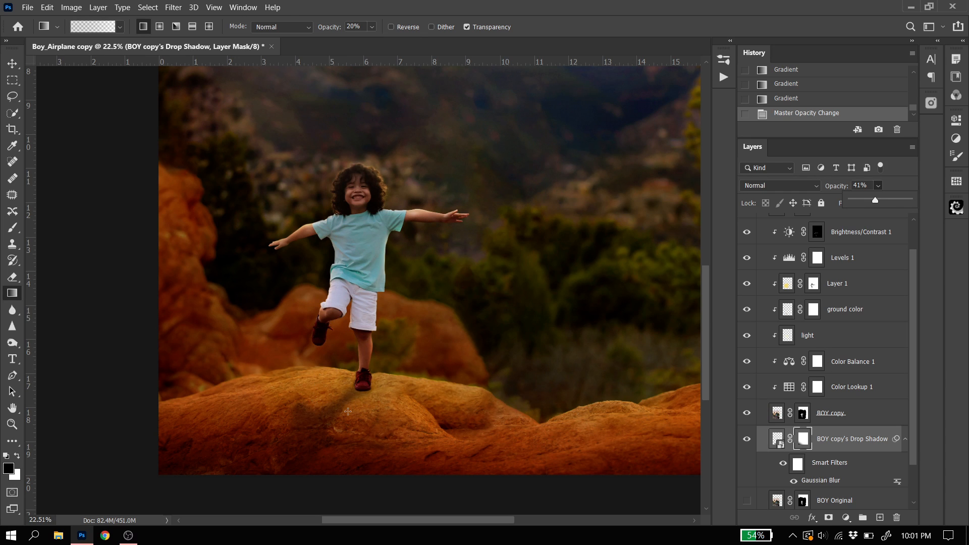
scroll(346, 411, "down", 1)
scroll(346, 411, "down", 1)
scroll(323, 392, "up", 3)
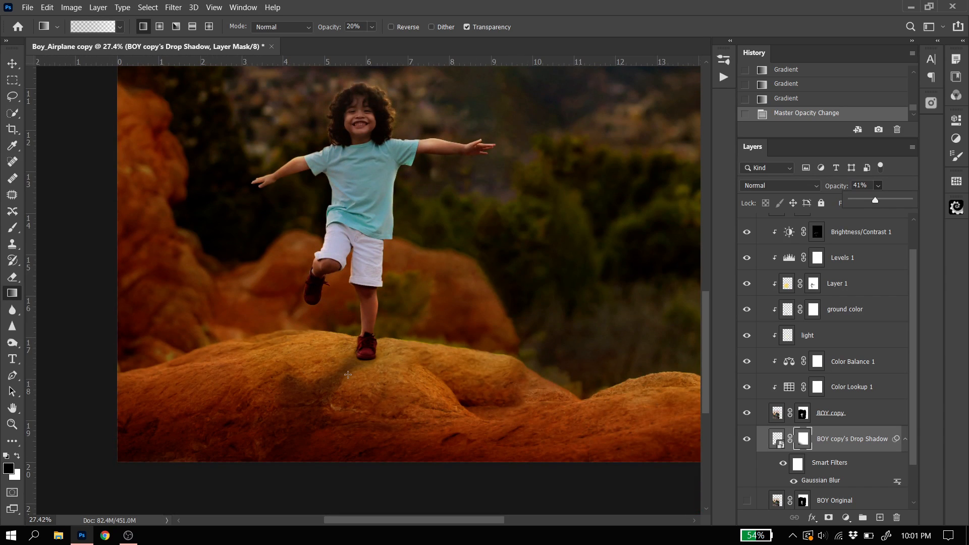
Open the shadow layer's blending options and enable a Color Overlay effect
left_click(889, 433)
left_click(889, 432)
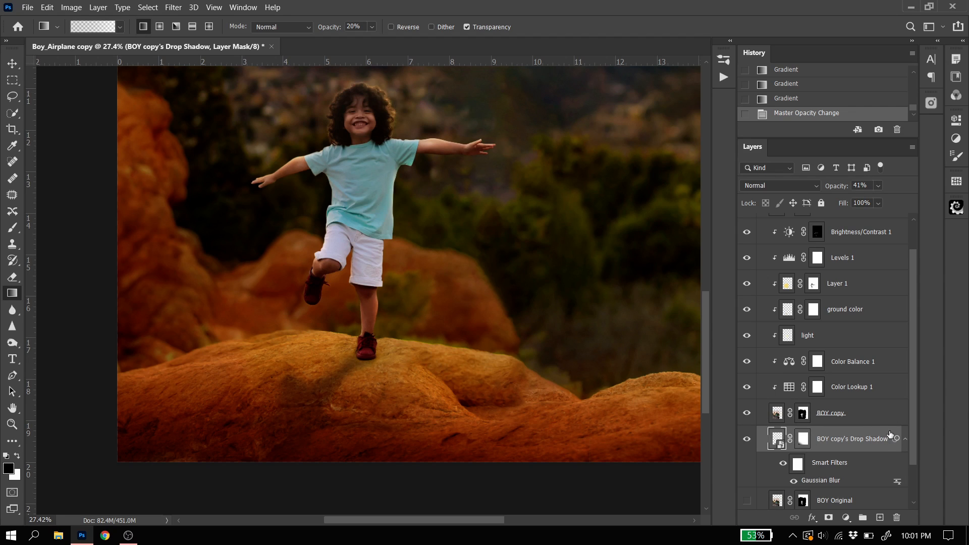
double_click(891, 434)
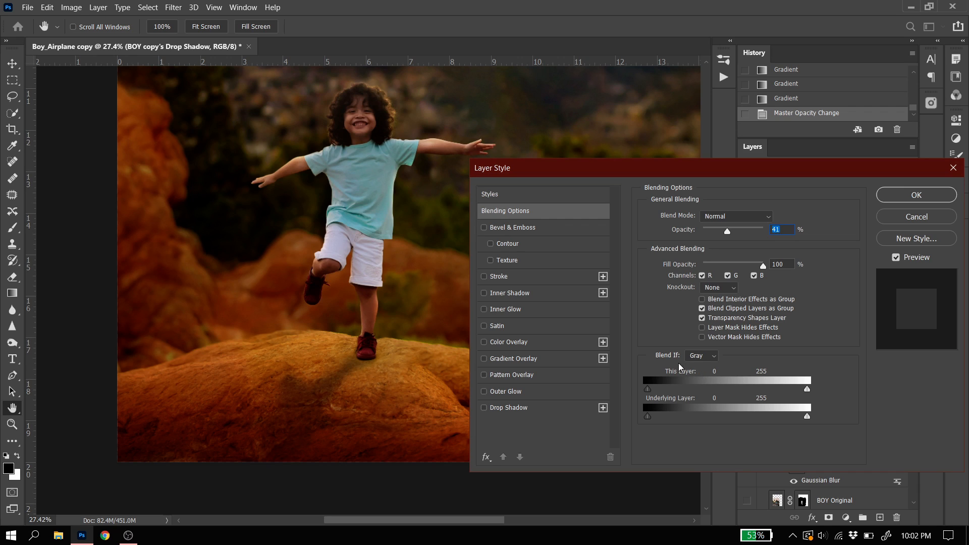
left_click(483, 346)
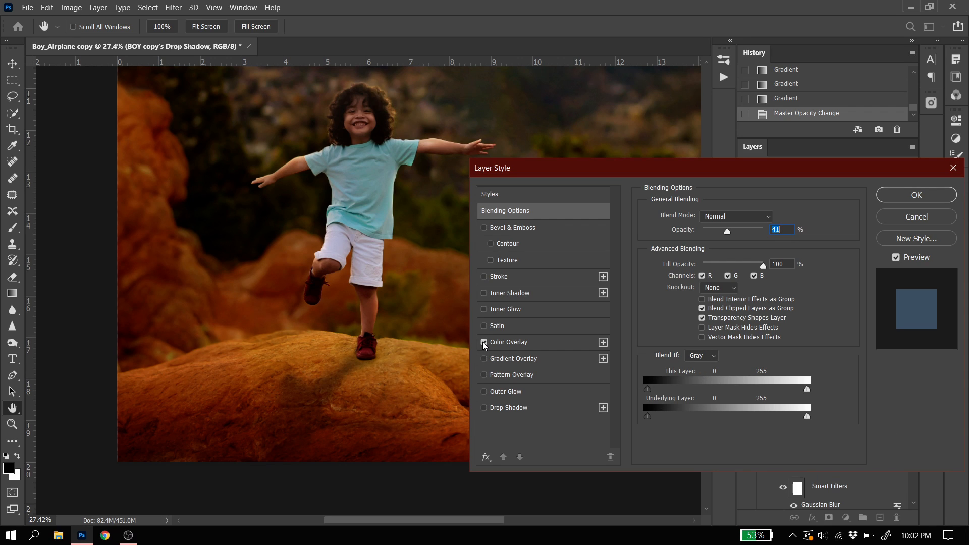
left_click(534, 345)
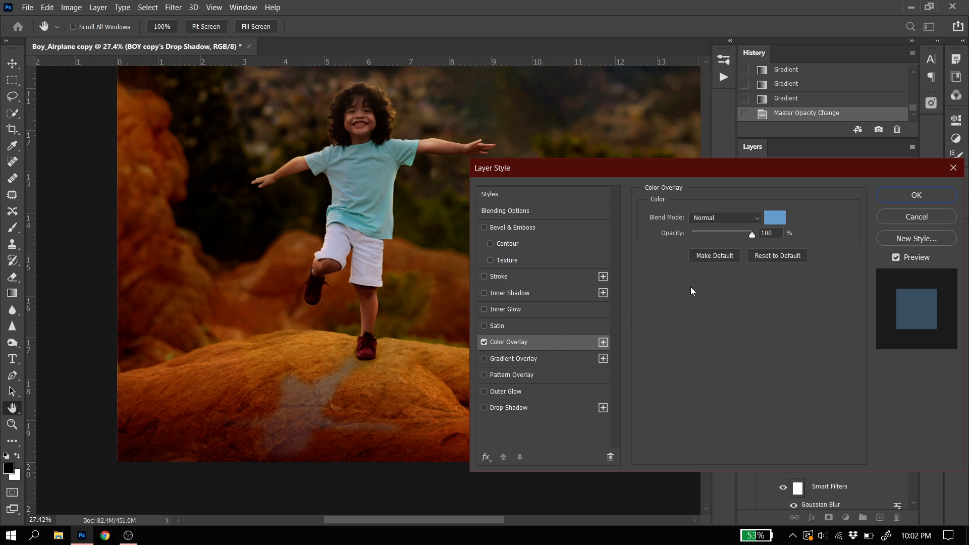
Set the overlay color to #100b00 by sampling the dark trees beside the boy, and apply the layer style
left_click(773, 218)
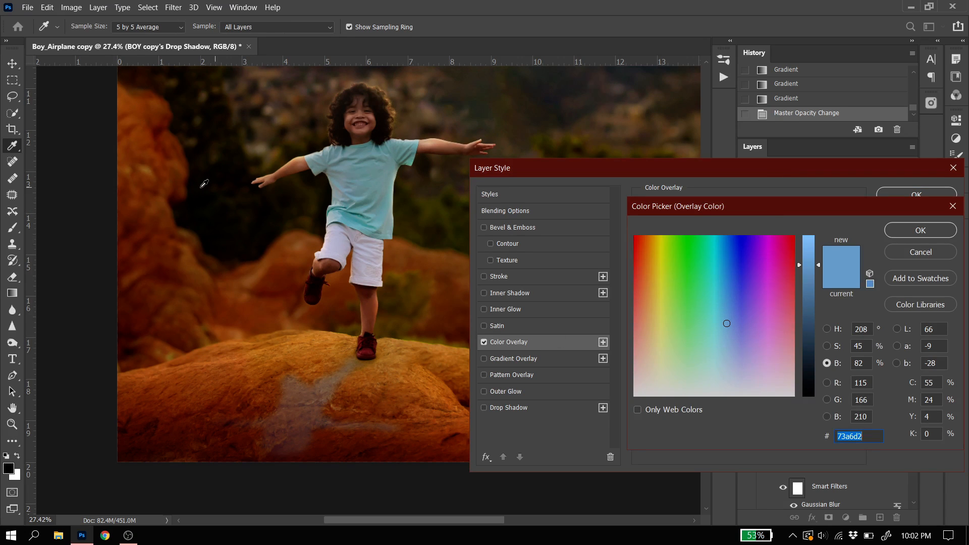
left_click(201, 184)
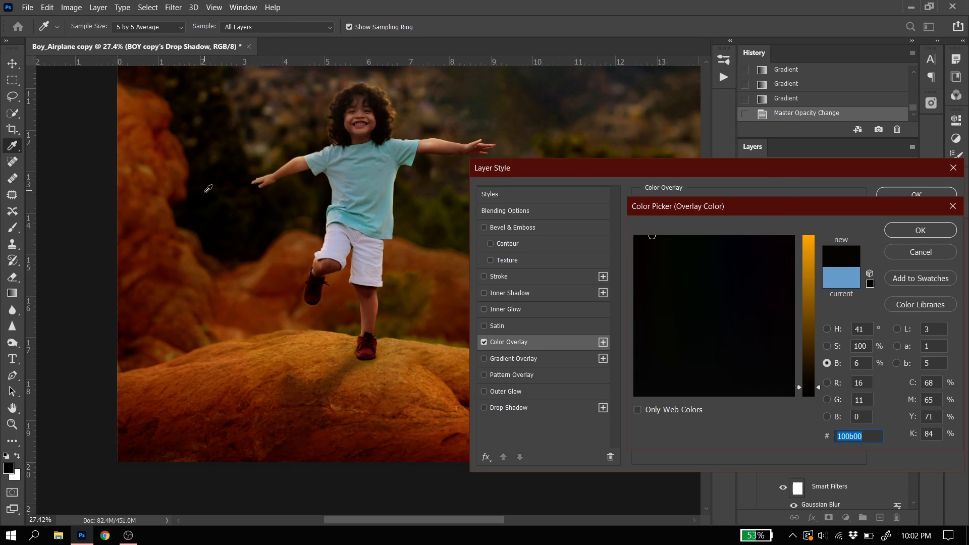
left_click(221, 108)
left_click(206, 190)
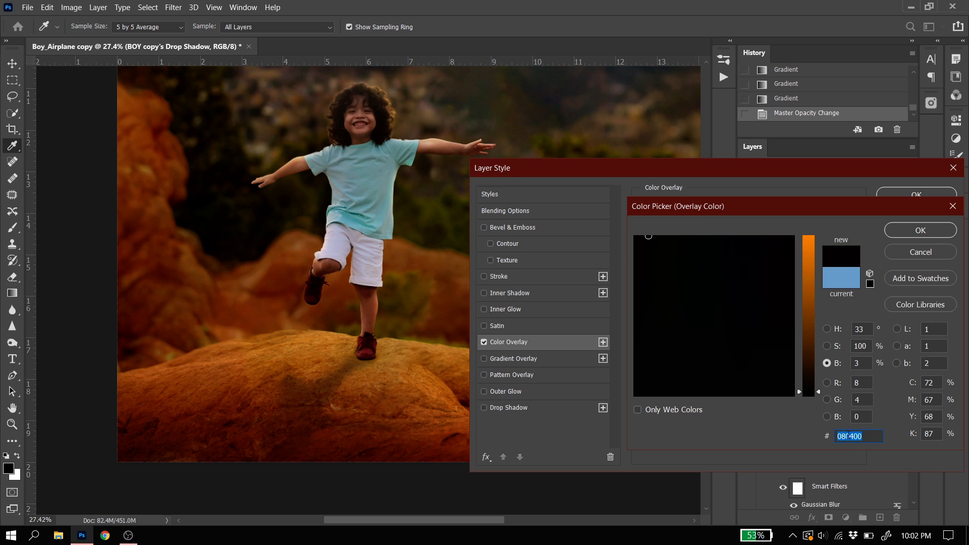
left_click_drag(813, 394, 809, 410)
left_click(200, 191)
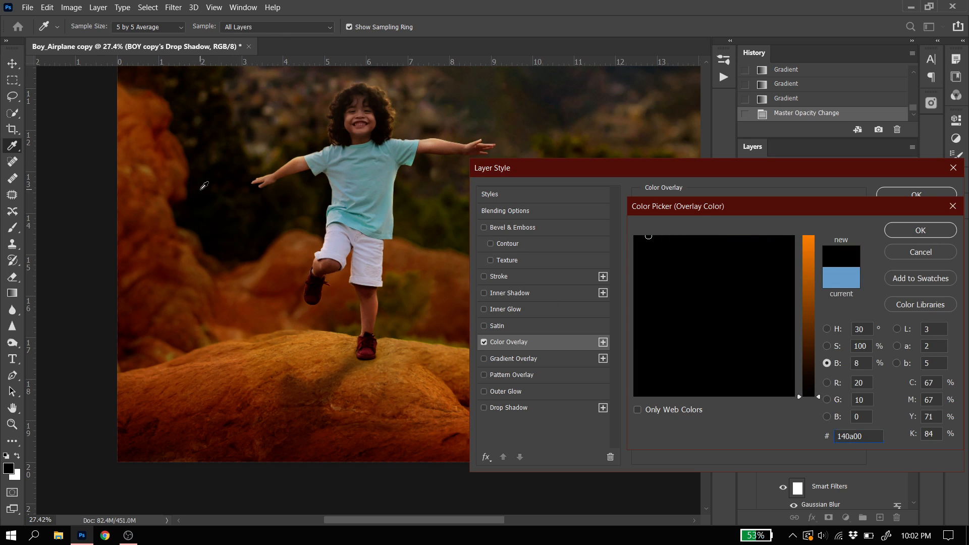
left_click(203, 179)
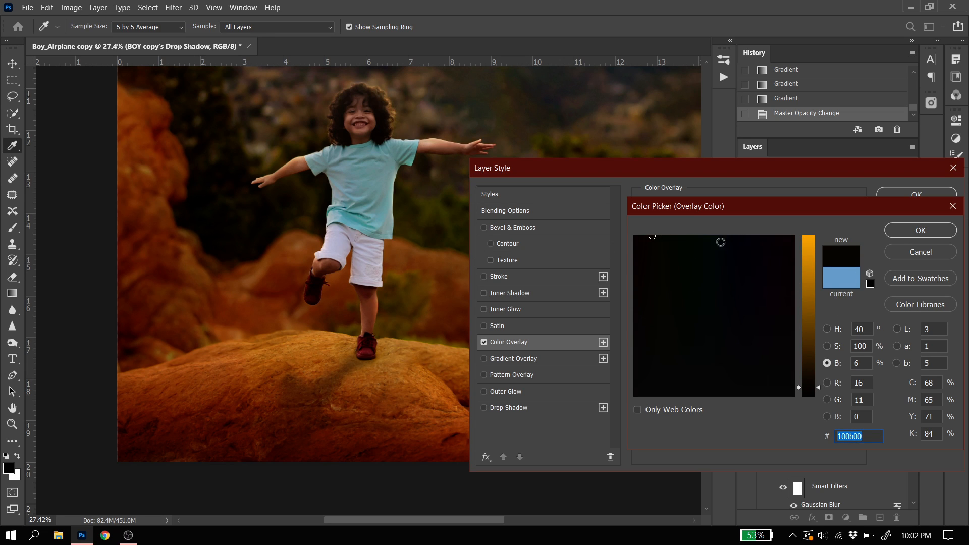
left_click(937, 230)
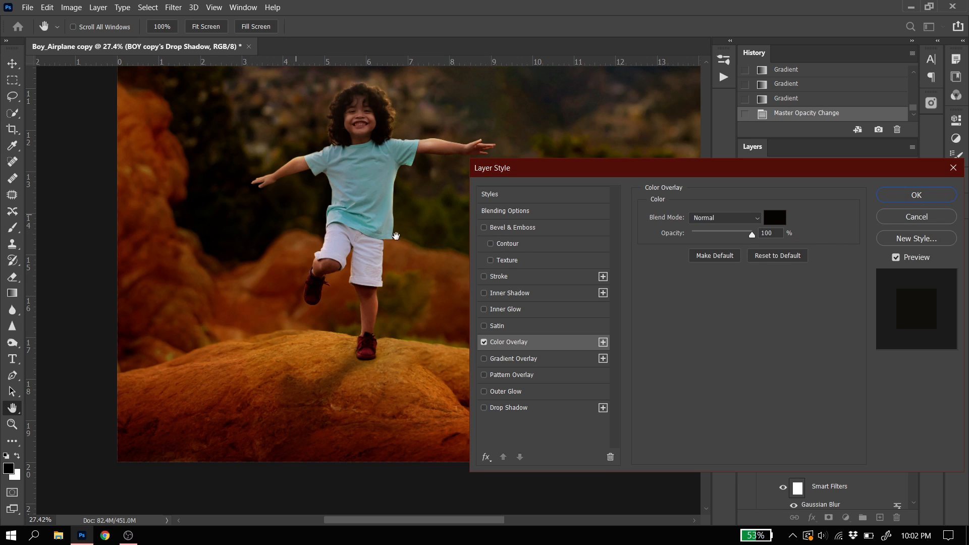
left_click(916, 195)
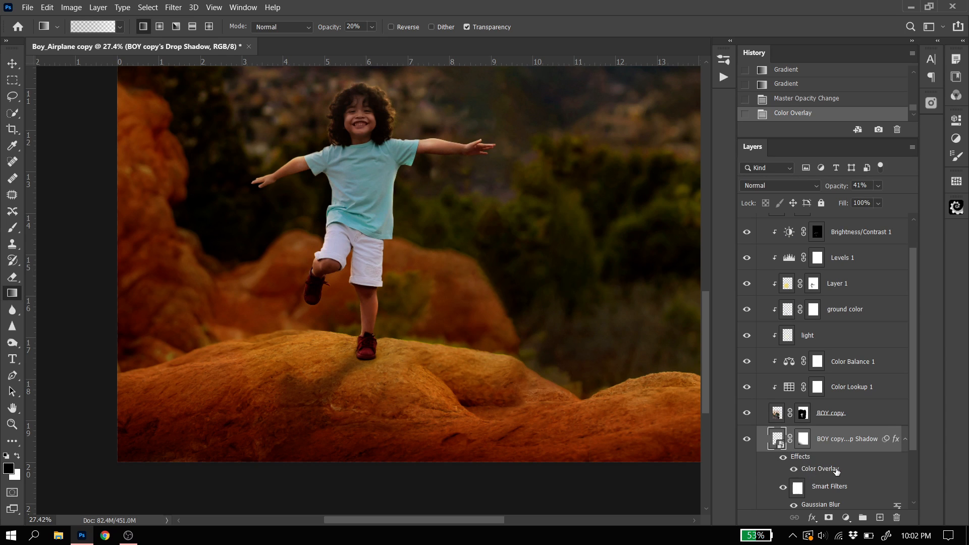
Toggle the Color Overlay effect off and on twice to compare the shadow's tint
left_click(794, 468)
left_click(793, 468)
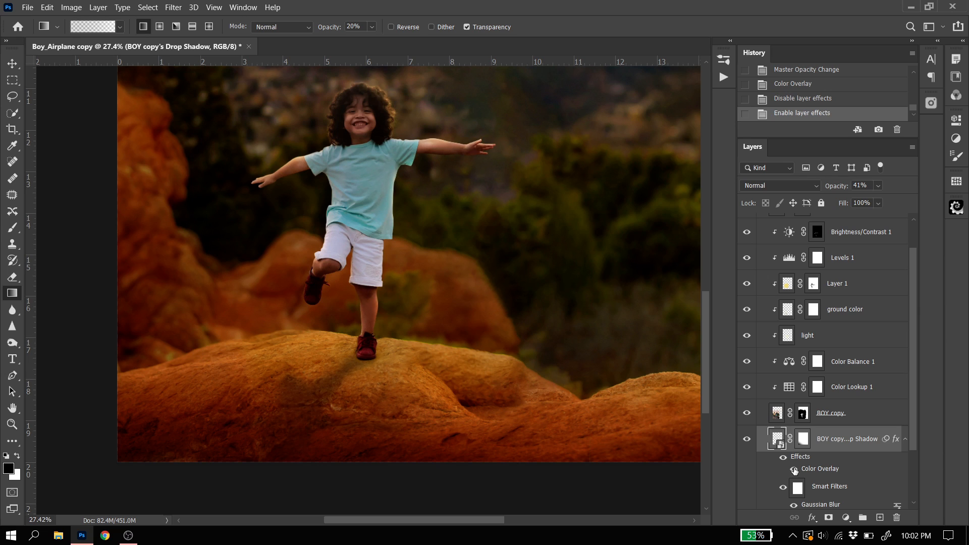
left_click(793, 469)
left_click(794, 469)
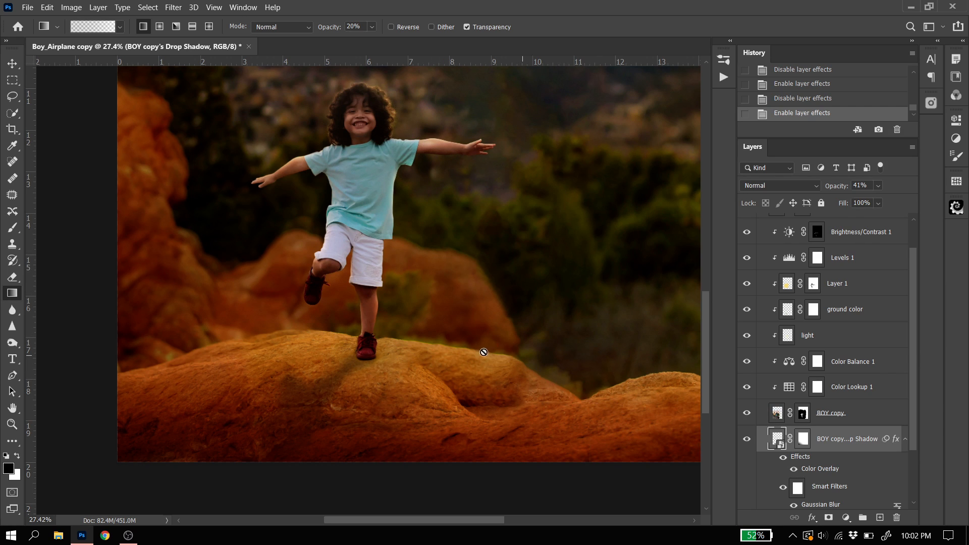
Lower the shadow layer's opacity to 30% while viewing the whole image
scroll(463, 343, "down", 4)
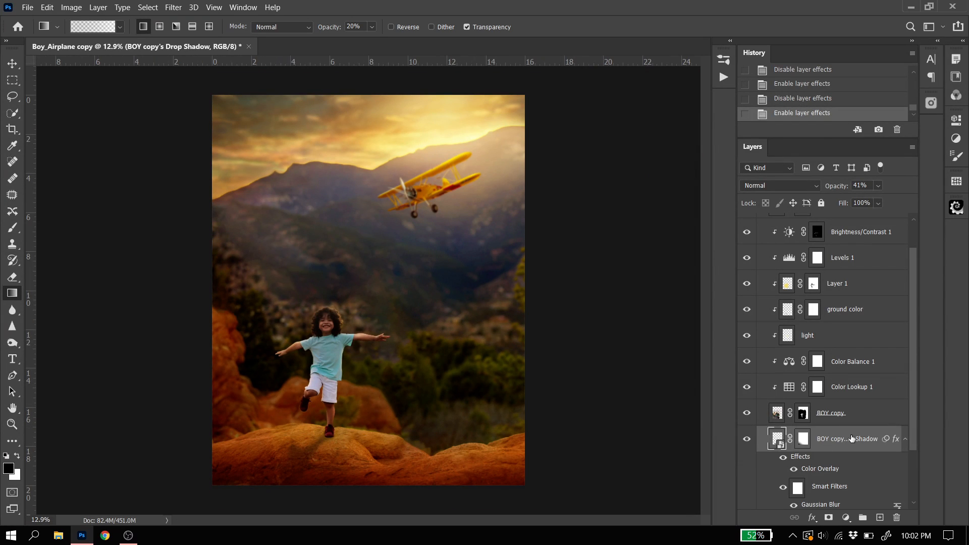
left_click(878, 185)
left_click(868, 201)
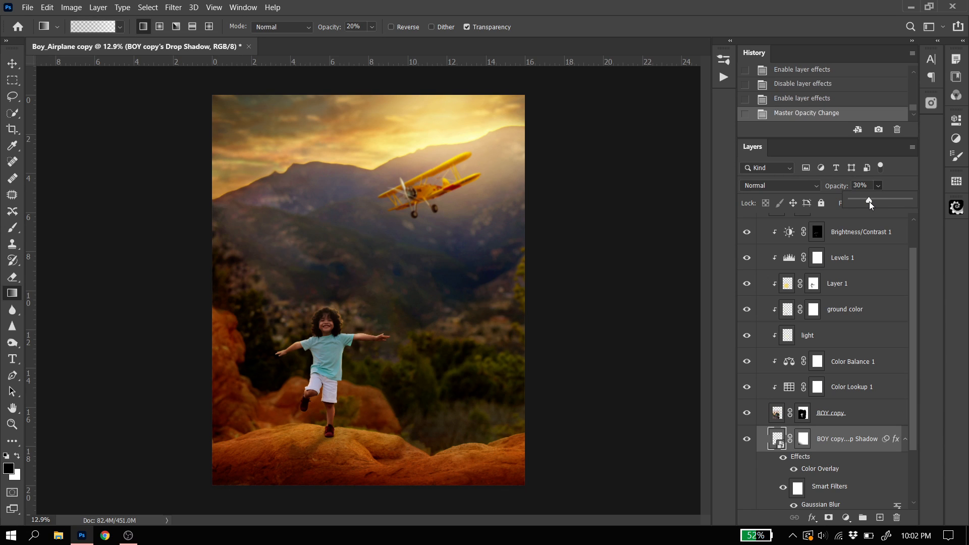
Edit the shadow's Gaussian Blur smart filter and set its radius to 25 pixels
scroll(825, 482, "down", 1)
double_click(822, 488)
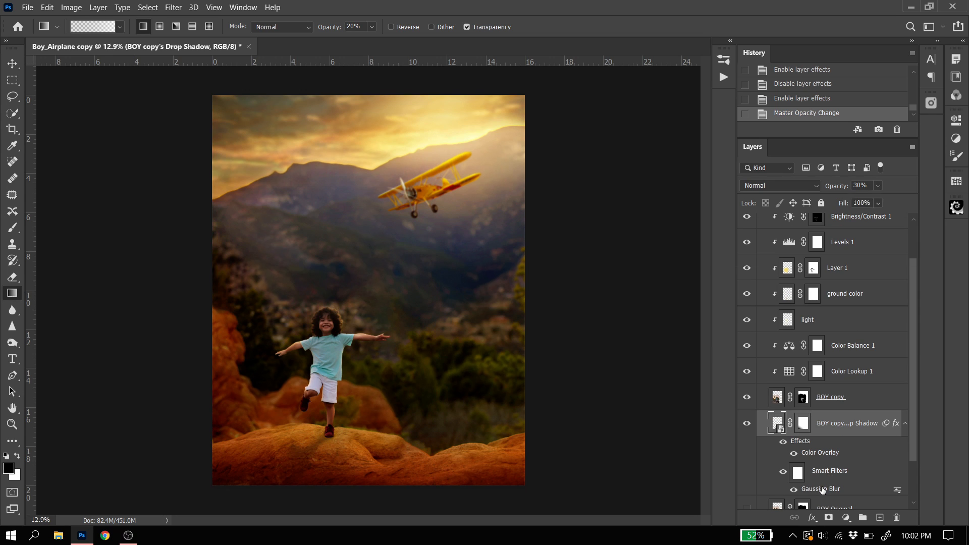
left_click_drag(779, 256, 795, 253)
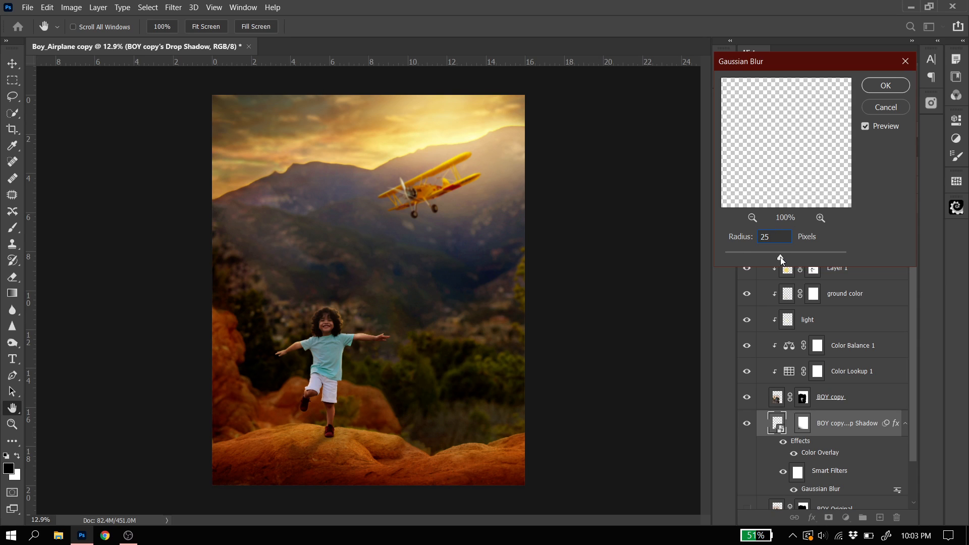
left_click(889, 86)
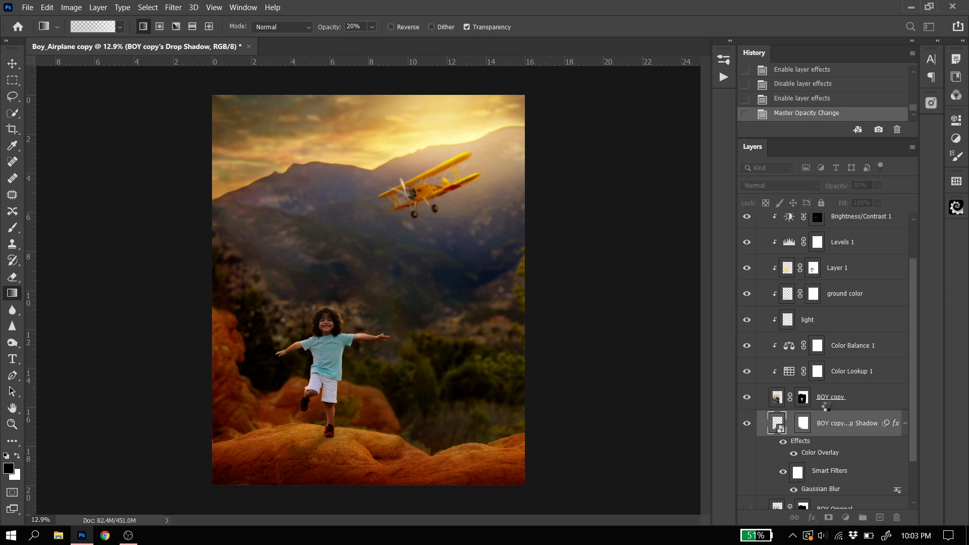
Set the shadow layer's opacity to 35% and check it against the full composition
left_click(878, 186)
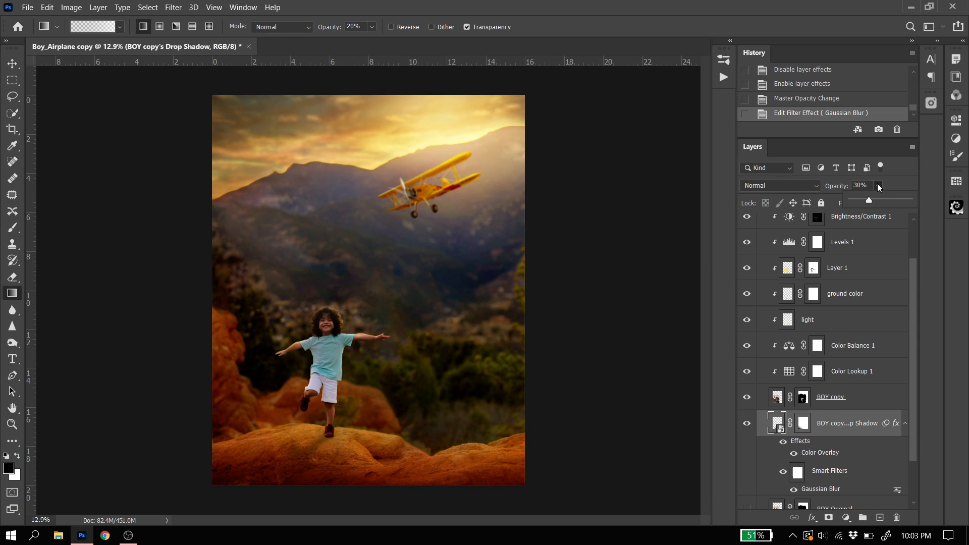
left_click(874, 200)
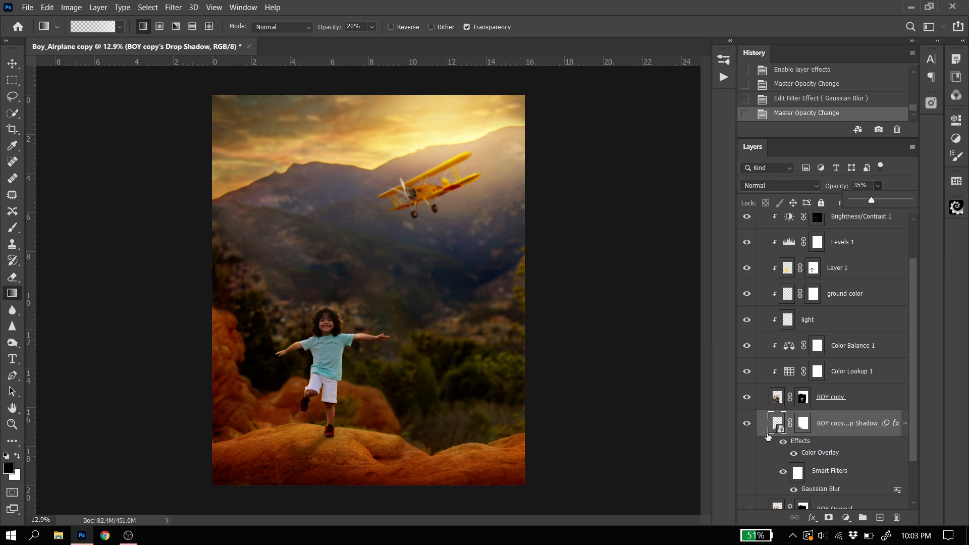
scroll(301, 421, "down", 1)
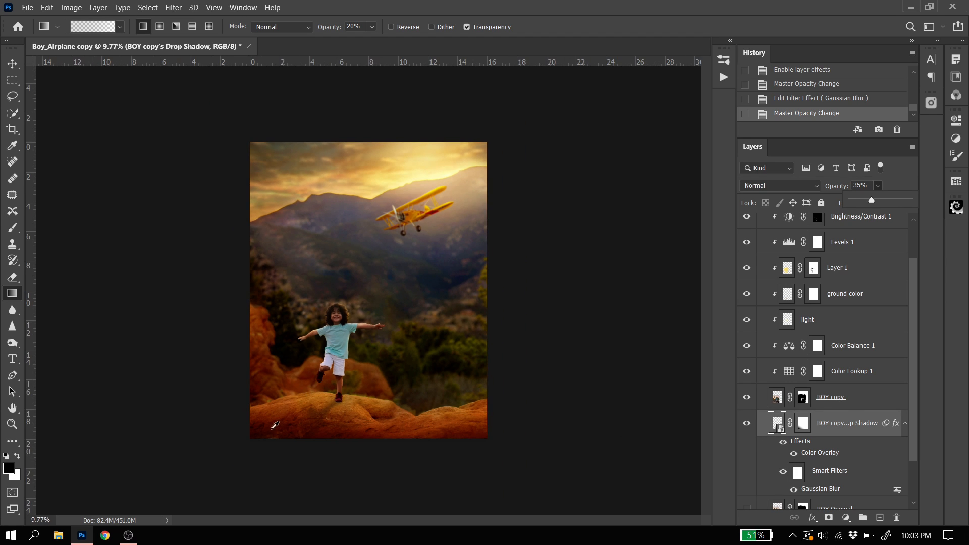
Hide and reshow the boy's drop shadow layer to compare the rock with and without it, and review the full composition
scroll(241, 461, "up", 4)
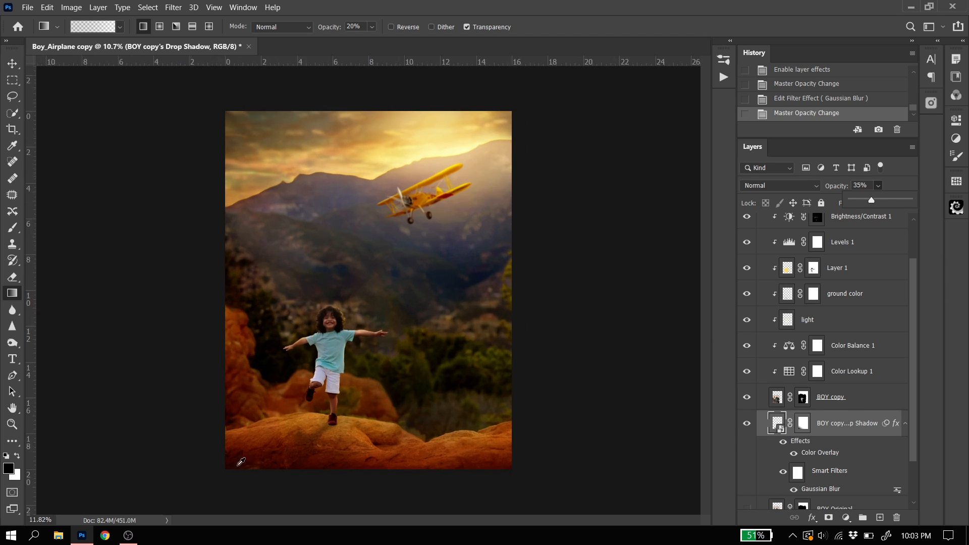
scroll(277, 456, "down", 1)
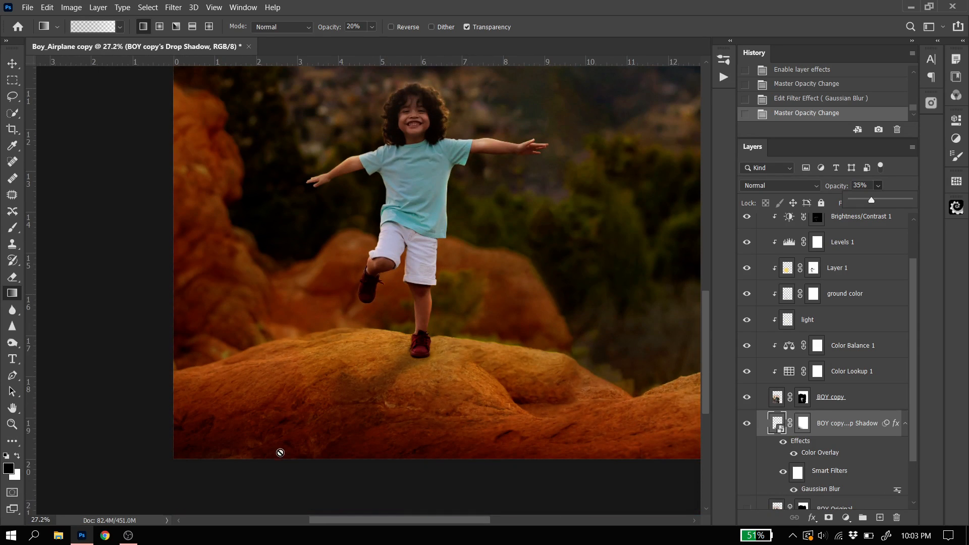
left_click(745, 423)
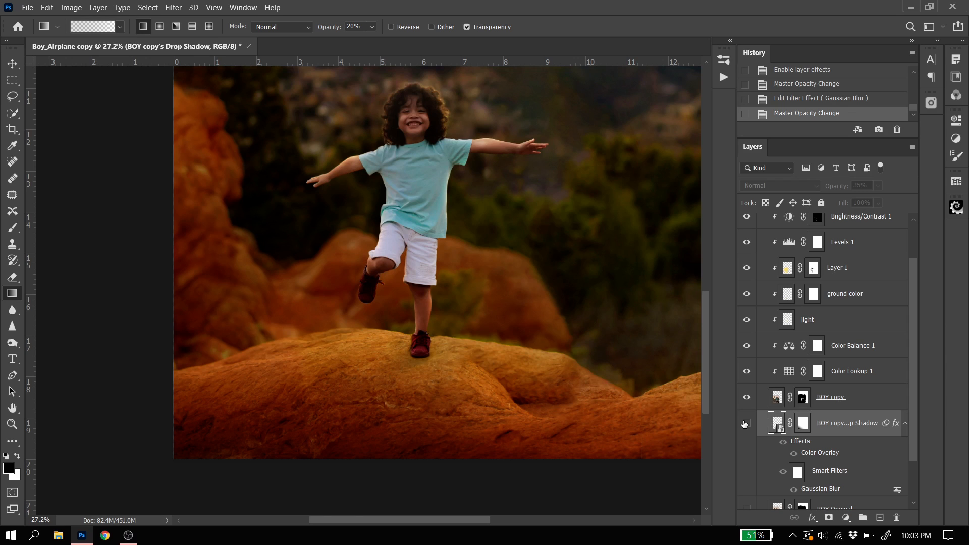
left_click(745, 423)
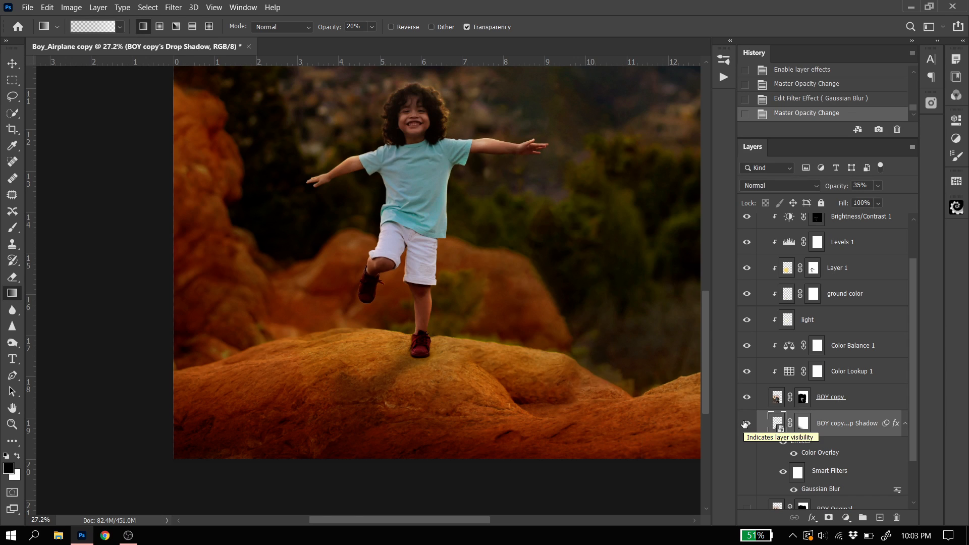
scroll(523, 285, "down", 6)
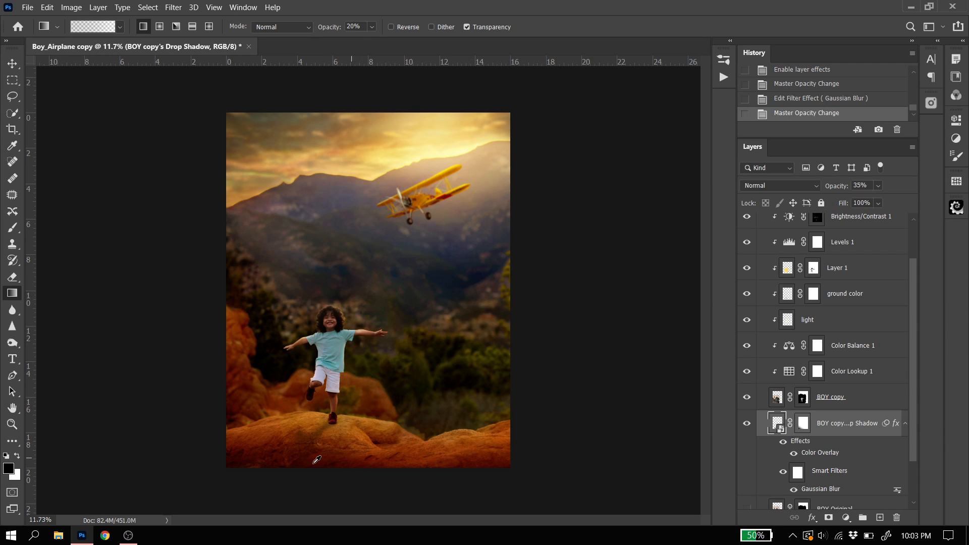
scroll(317, 459, "up", 2)
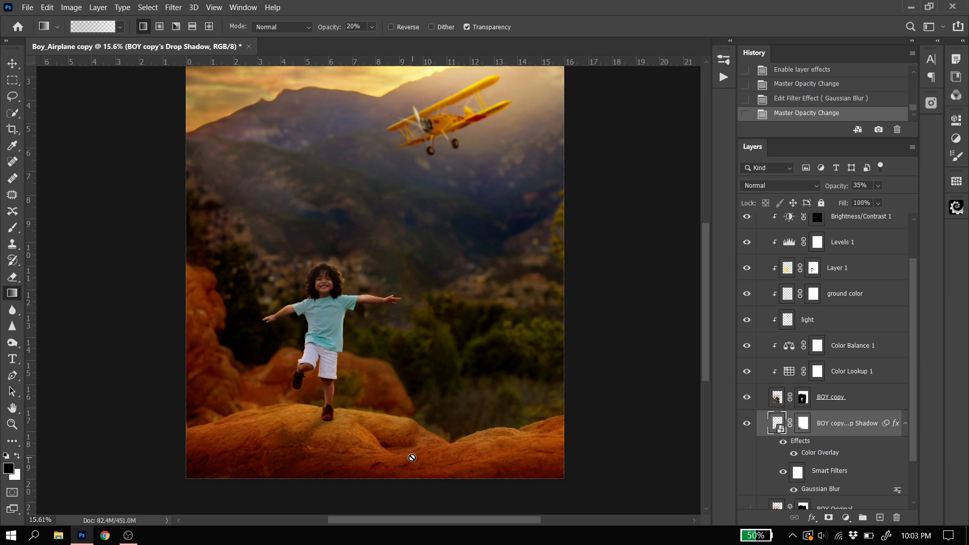
scroll(403, 406, "down", 1)
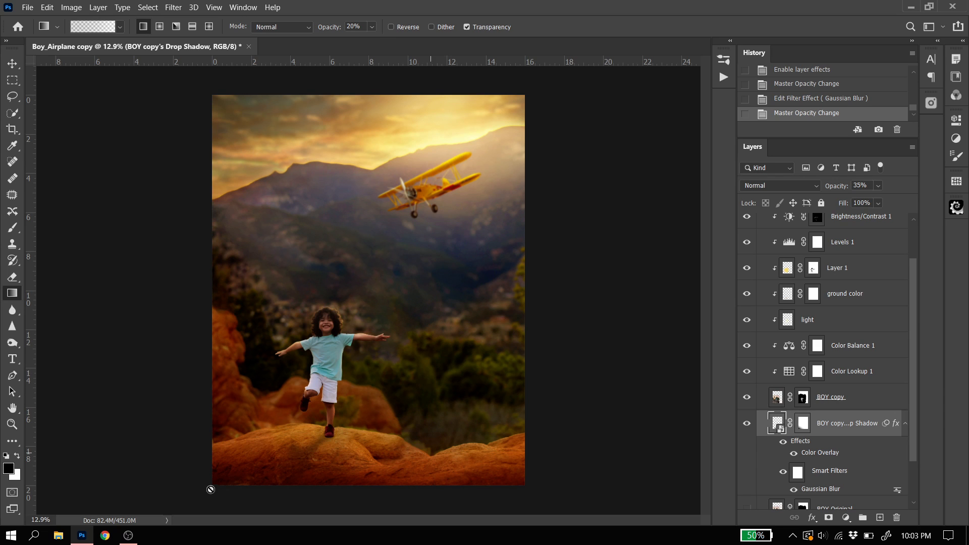
left_click(128, 541)
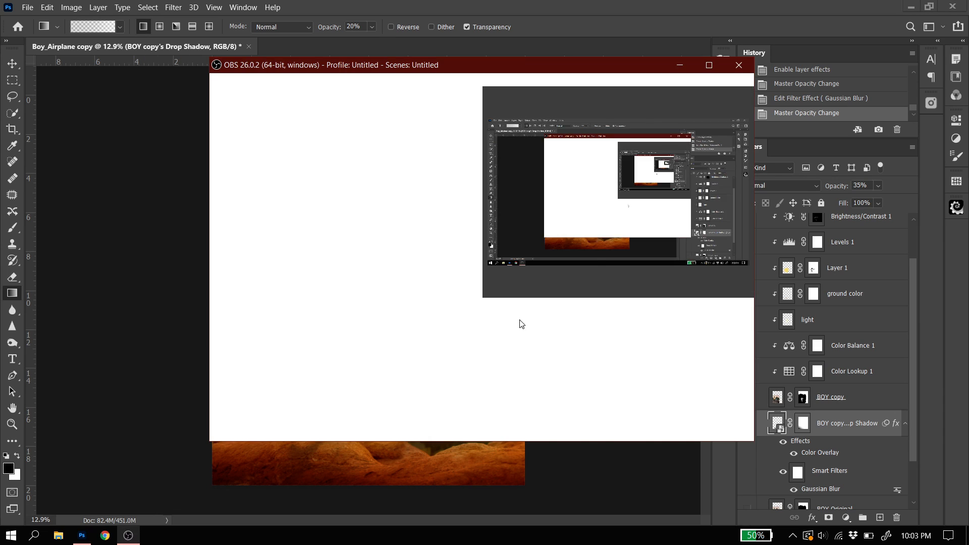